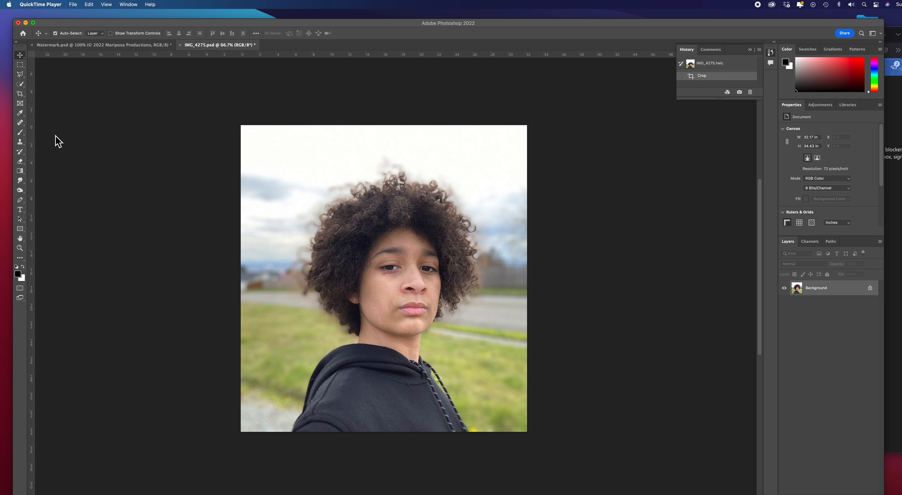
- Outline the person's head and hoodie with the Polygonal Lasso tool and mask out the background with a layer mask
click(20, 74)
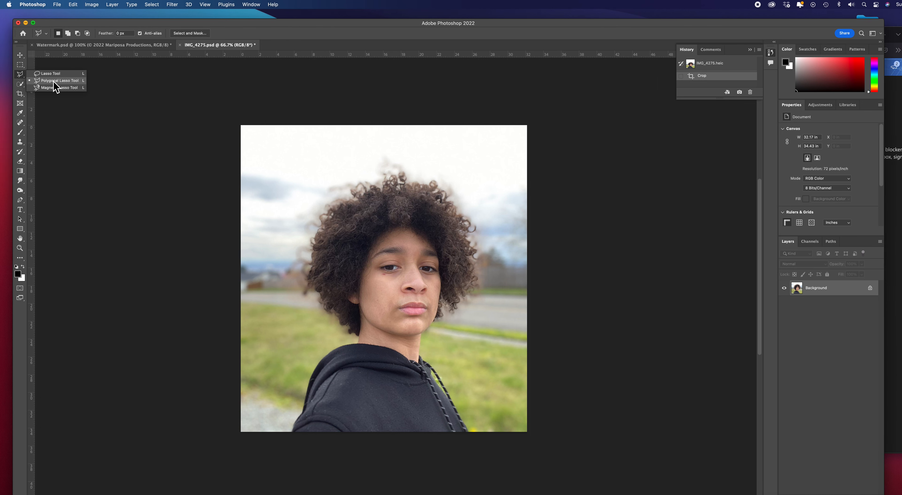
click(57, 80)
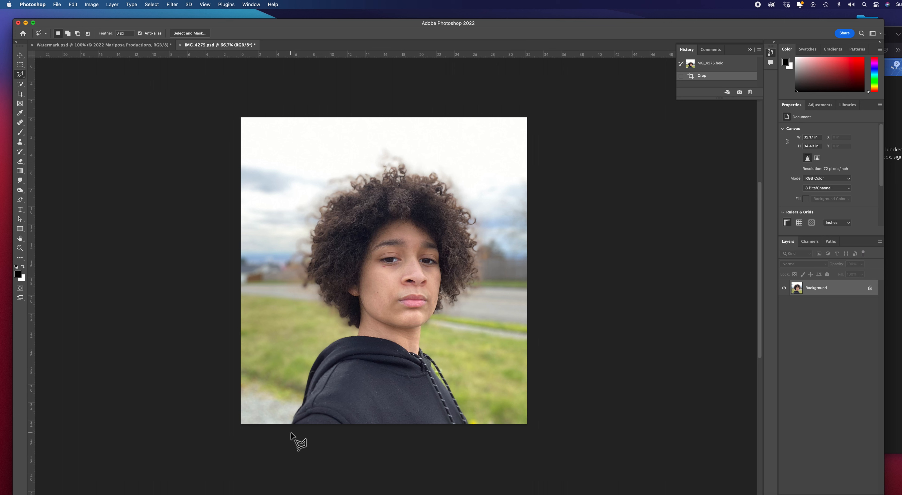
mouse_move(292, 432)
mouse_down()
mouse_move(318, 358)
mouse_move(358, 338)
mouse_move(359, 326)
mouse_move(317, 275)
mouse_move(320, 223)
mouse_move(333, 198)
mouse_move(358, 193)
mouse_move(373, 177)
mouse_move(383, 183)
mouse_move(384, 171)
mouse_move(395, 167)
mouse_move(399, 184)
mouse_move(432, 175)
mouse_move(476, 245)
mouse_move(467, 251)
mouse_move(466, 289)
mouse_move(458, 280)
mouse_move(457, 292)
mouse_move(442, 287)
mouse_move(420, 352)
mouse_move(471, 433)
mouse_move(294, 438)
mouse_up()
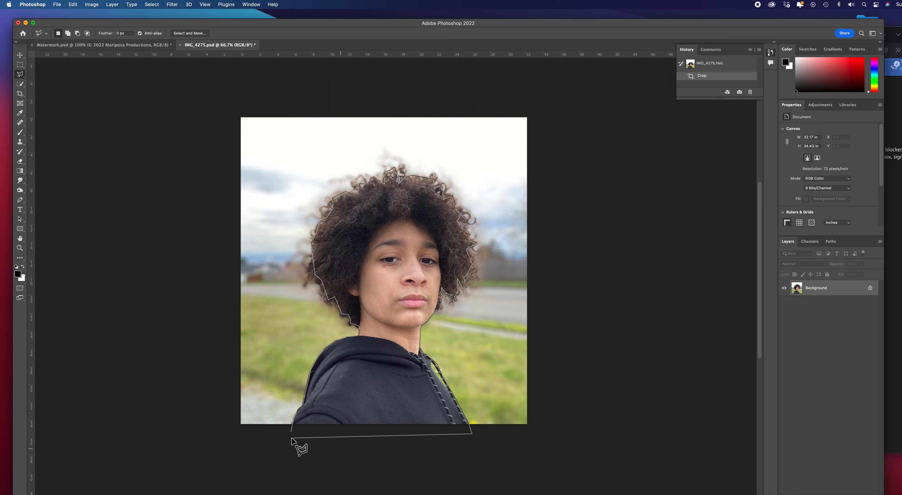
click(291, 433)
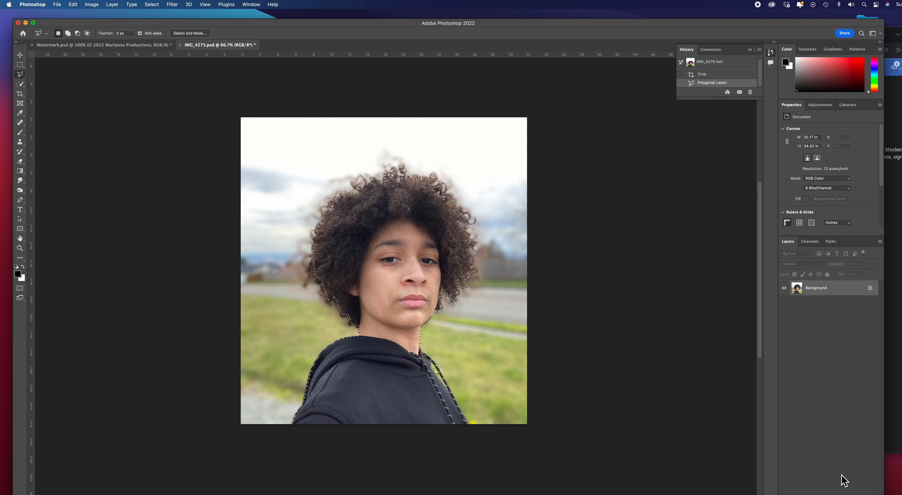
click(828, 494)
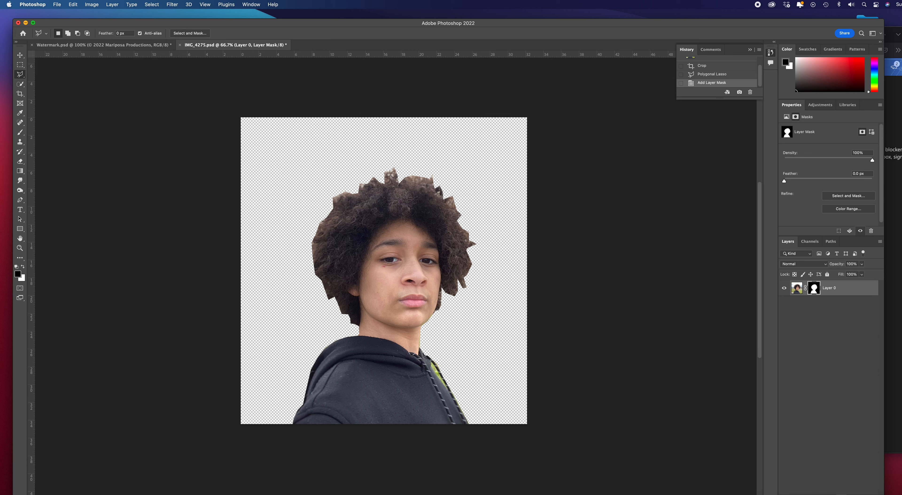
- Place a very pale pink solid colour fill layer beneath the cut-out portrait and inspect the portrait's layer mask on its own
click(838, 493)
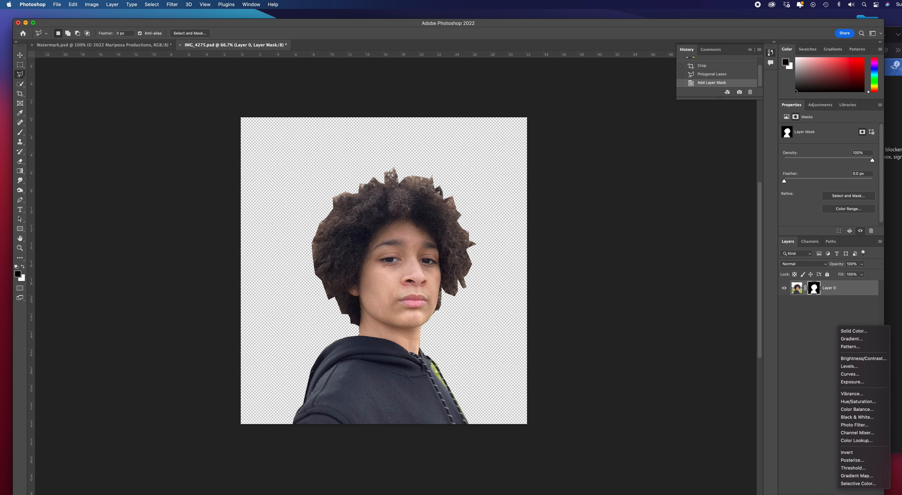
click(865, 331)
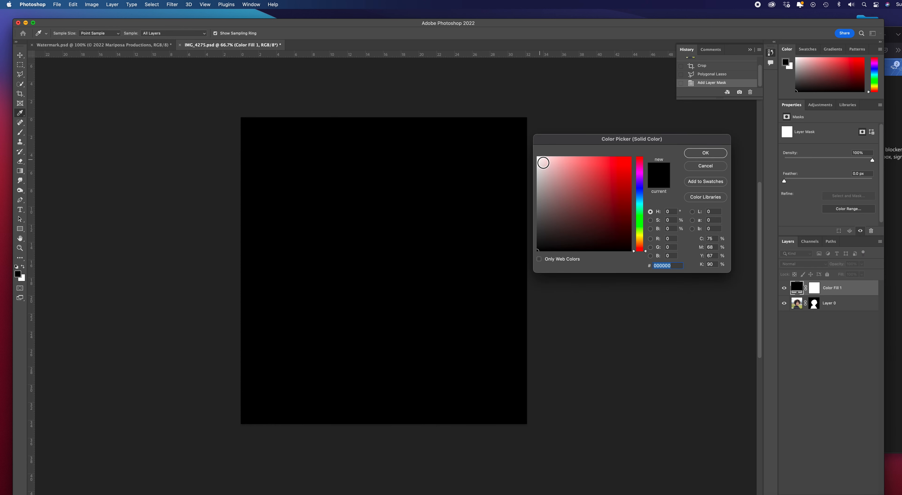
click(544, 162)
click(709, 154)
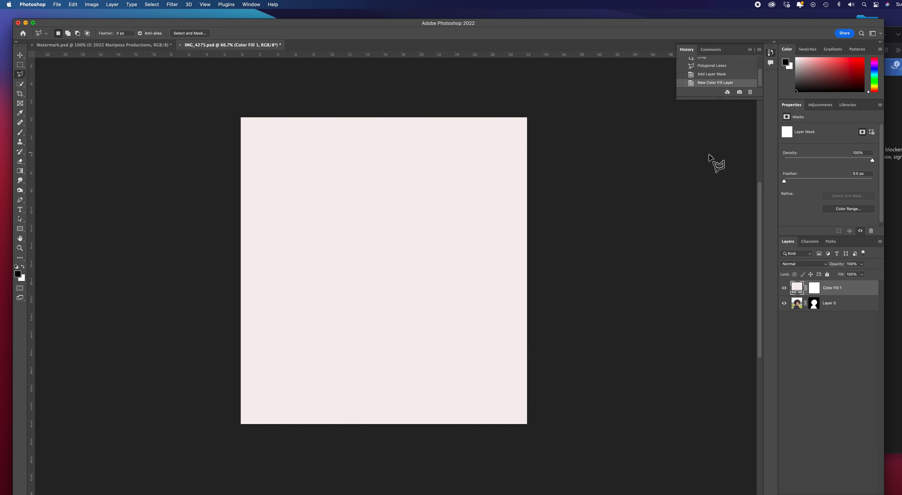
drag(853, 292, 850, 323)
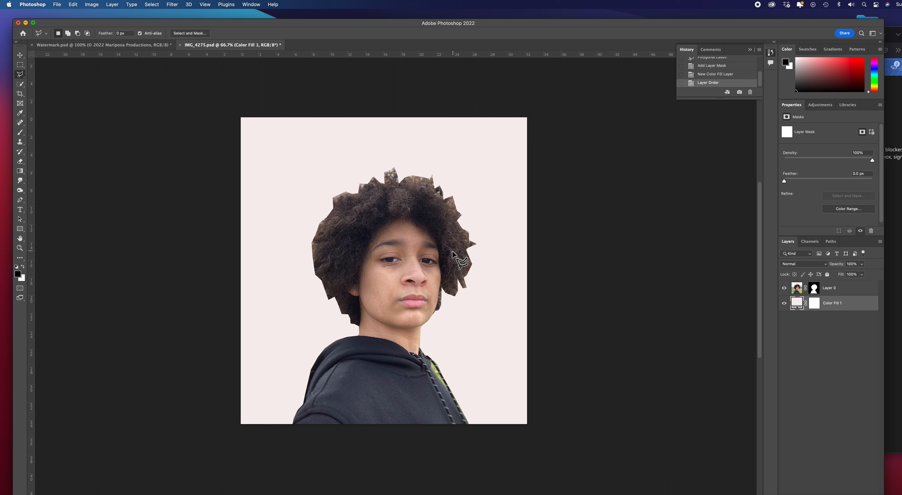
alt+click(815, 290)
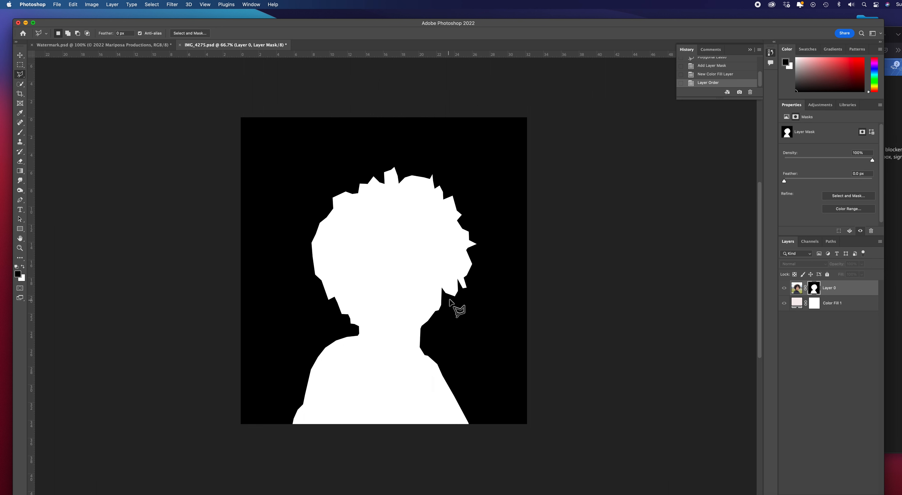
alt+click(818, 295)
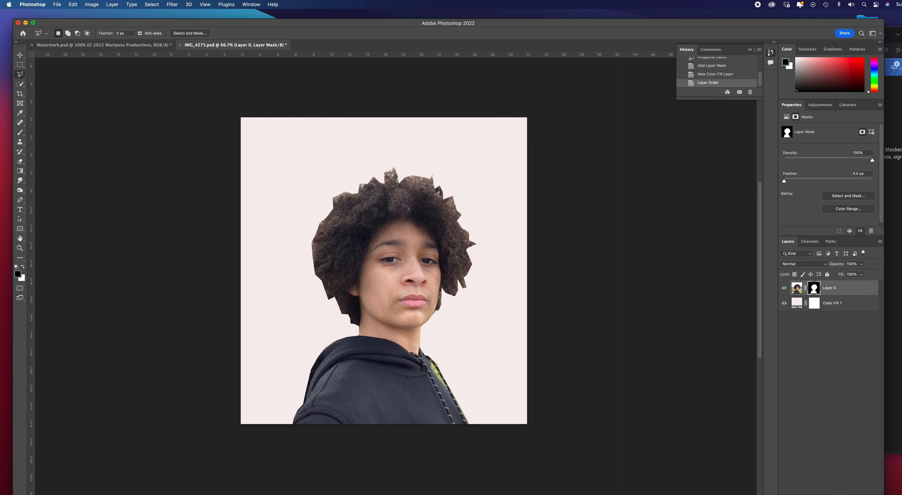
- Add a Hue/Saturation adjustment layer above the portrait with saturation set to -100
click(841, 494)
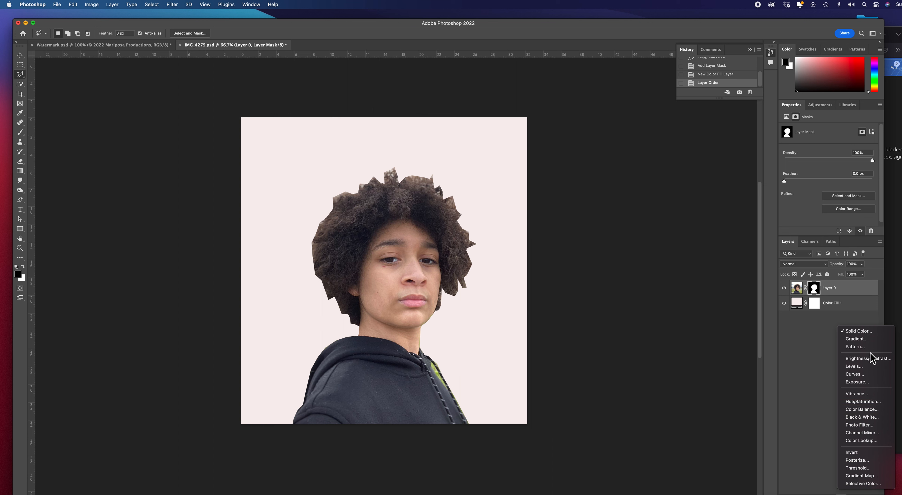
click(864, 402)
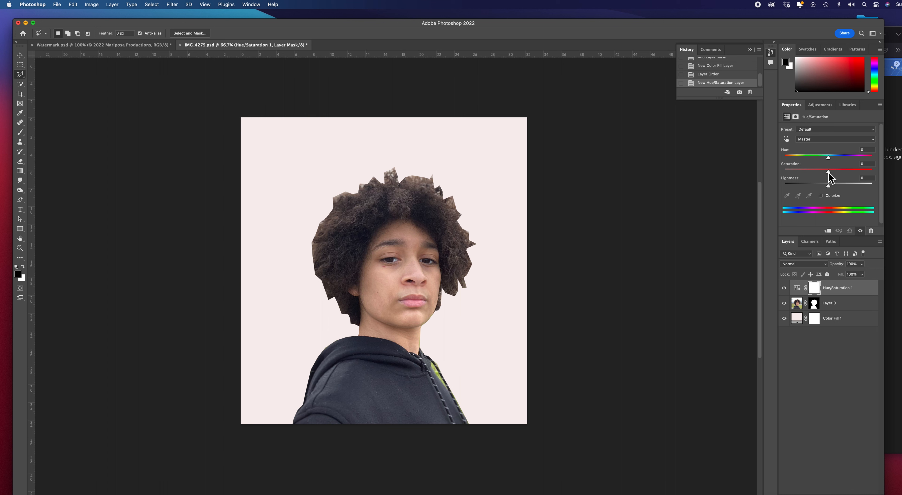
drag(829, 172, 784, 174)
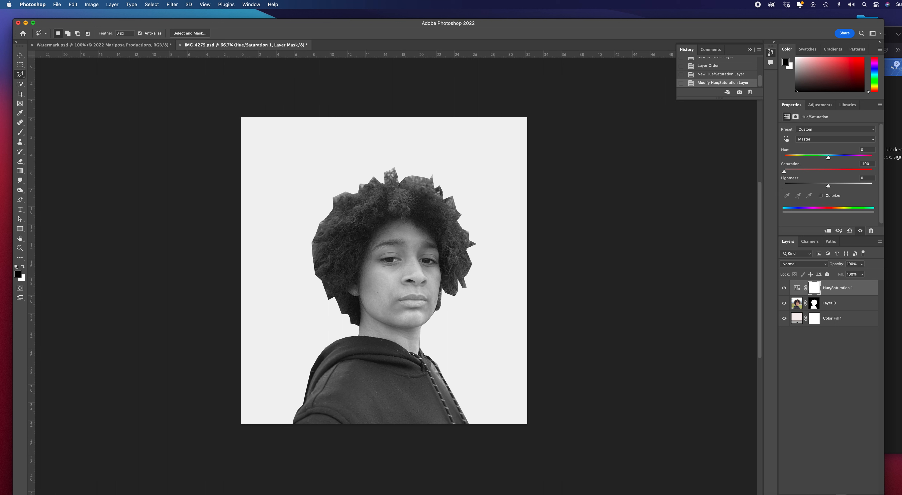
- Add a dark red (#ad0d0d) solid colour fill layer above the Hue/Saturation adjustment and set its blend mode to Hard Mix
click(840, 494)
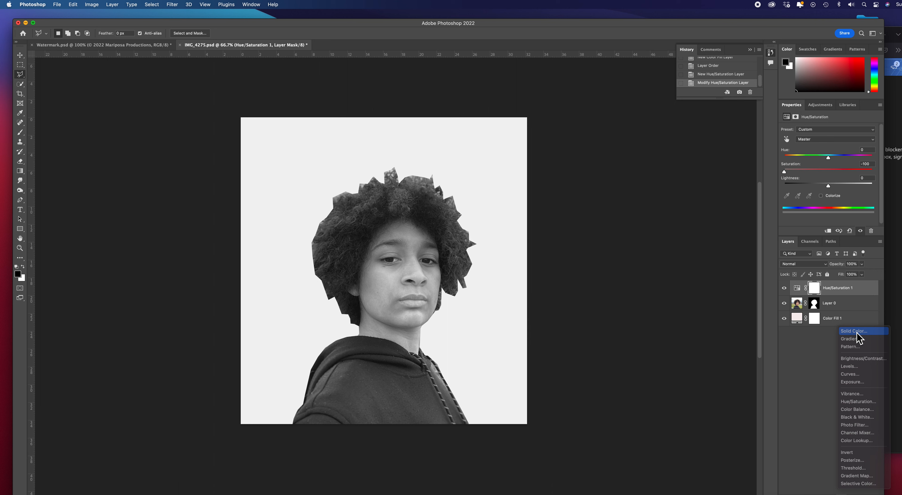
click(856, 332)
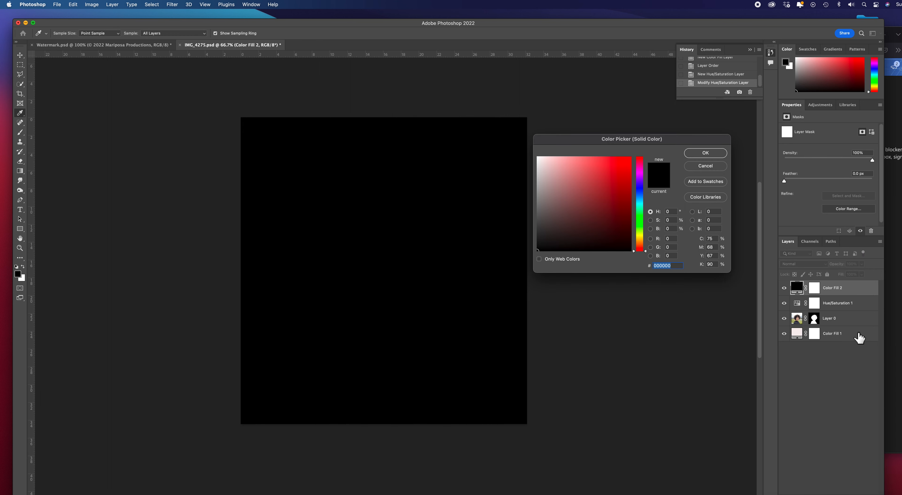
click(628, 190)
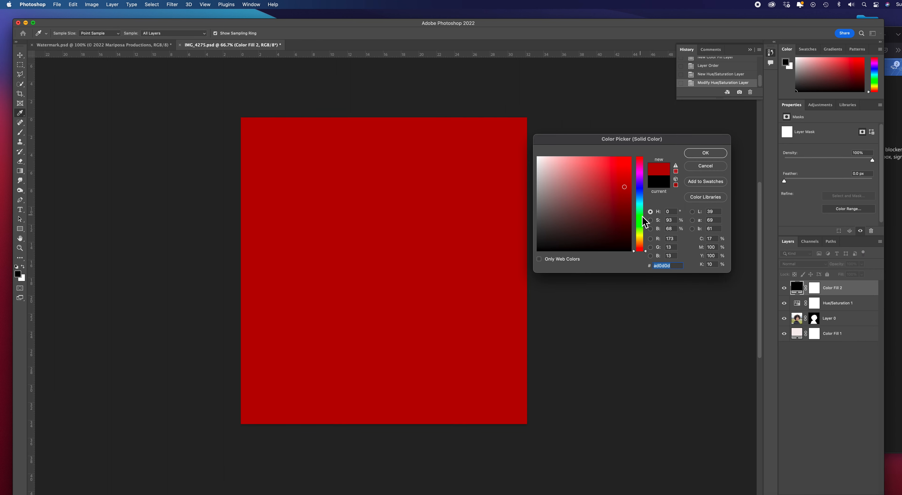
click(706, 154)
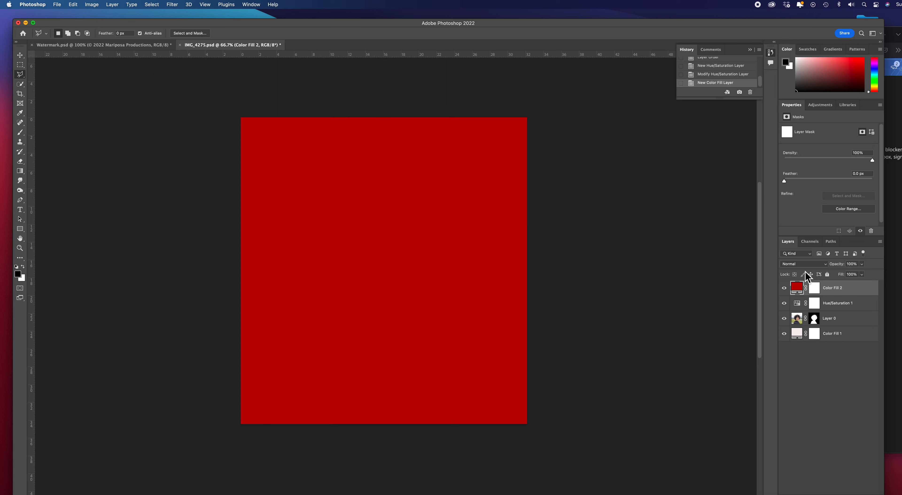
click(825, 266)
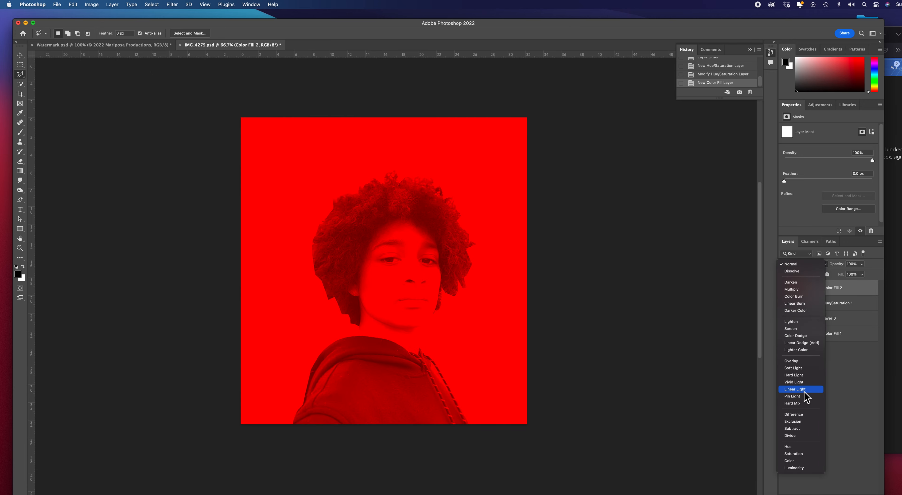
click(801, 405)
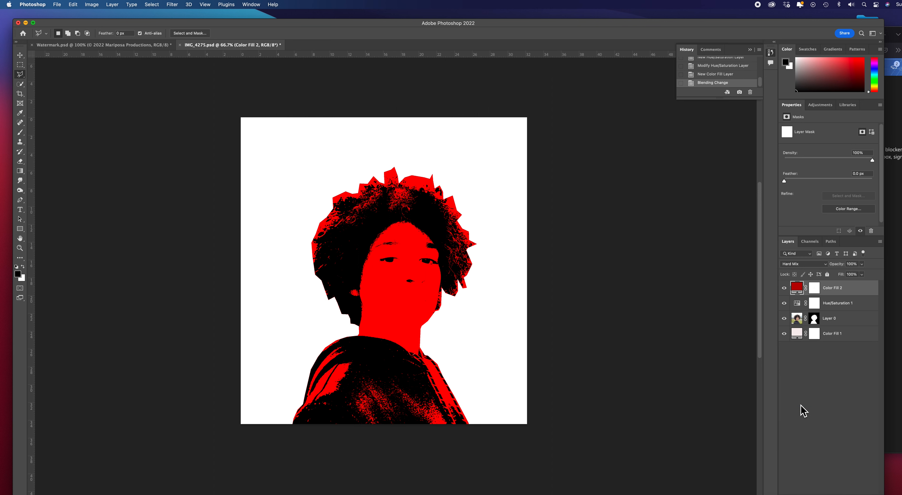
- Change the red fill layer's colour to a muted reddish brown, #9d7266, with a hue of 13°
double_click(799, 289)
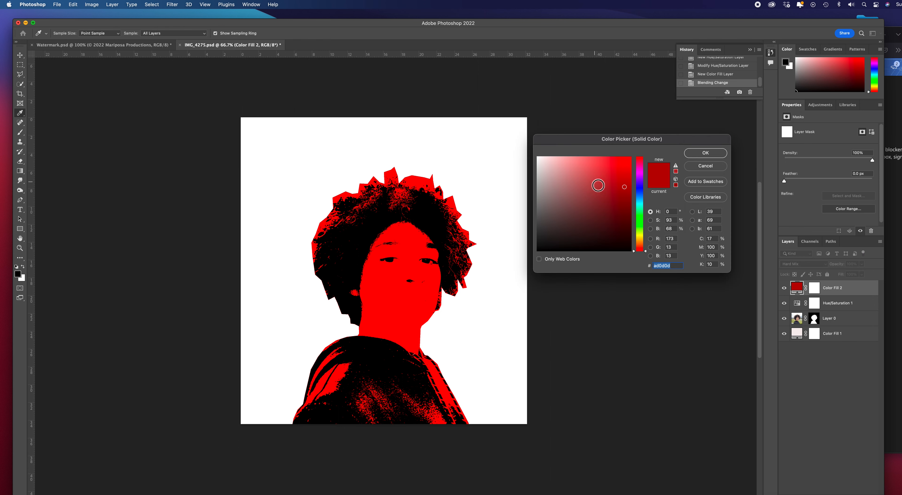
drag(598, 185, 575, 176)
click(570, 192)
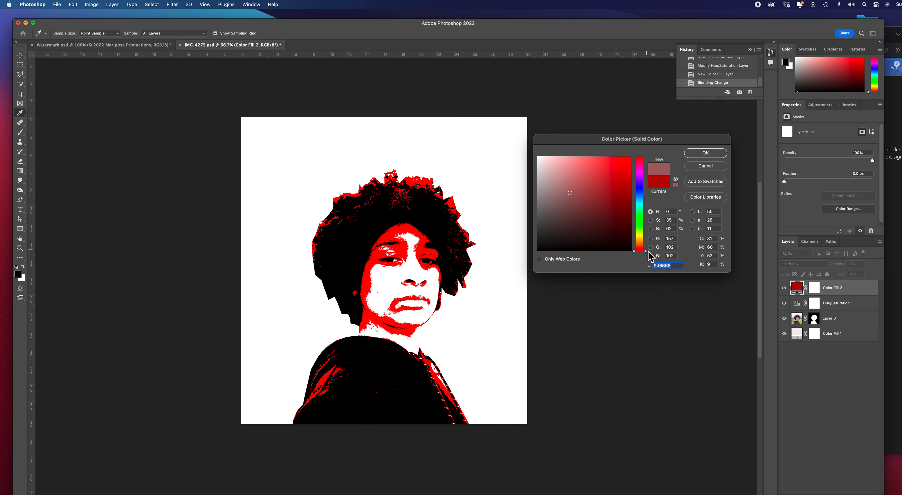
drag(648, 252, 648, 249)
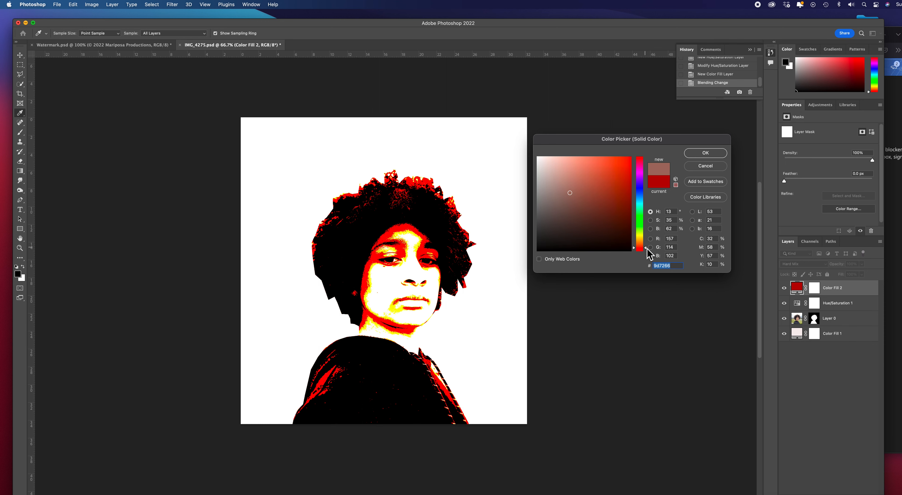
- Try lighter, darker and more saturated shades of the same hue for the Hard Mix fill layer
click(573, 181)
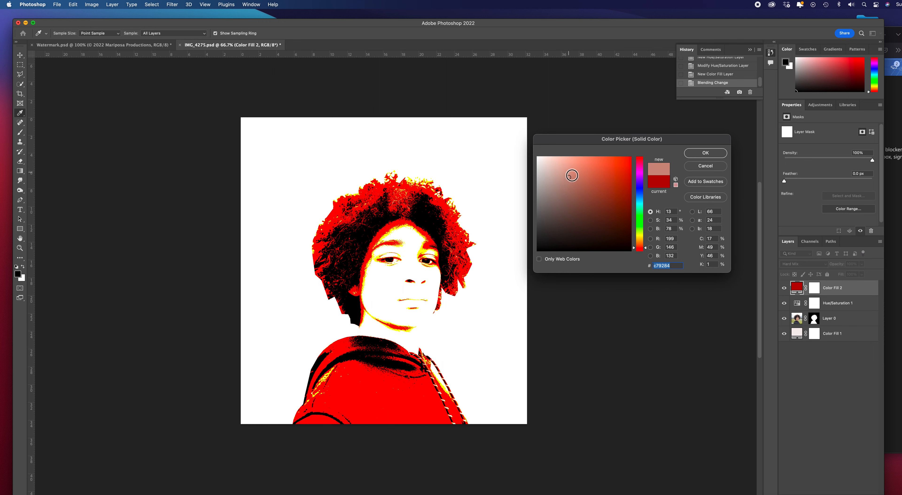
click(584, 185)
click(574, 206)
click(591, 213)
click(581, 178)
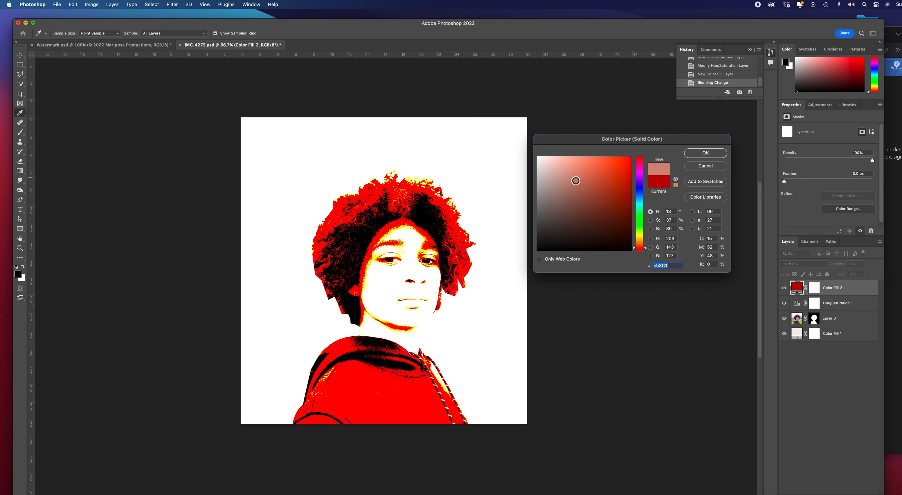
click(580, 181)
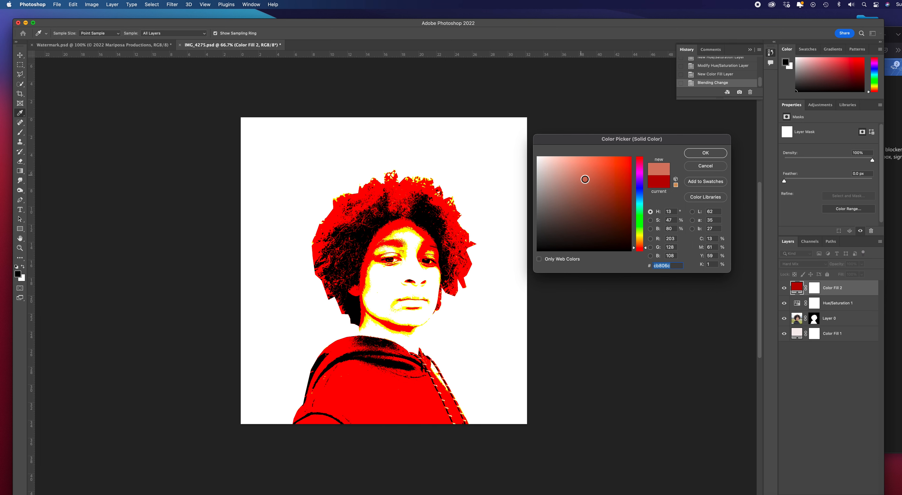
click(583, 182)
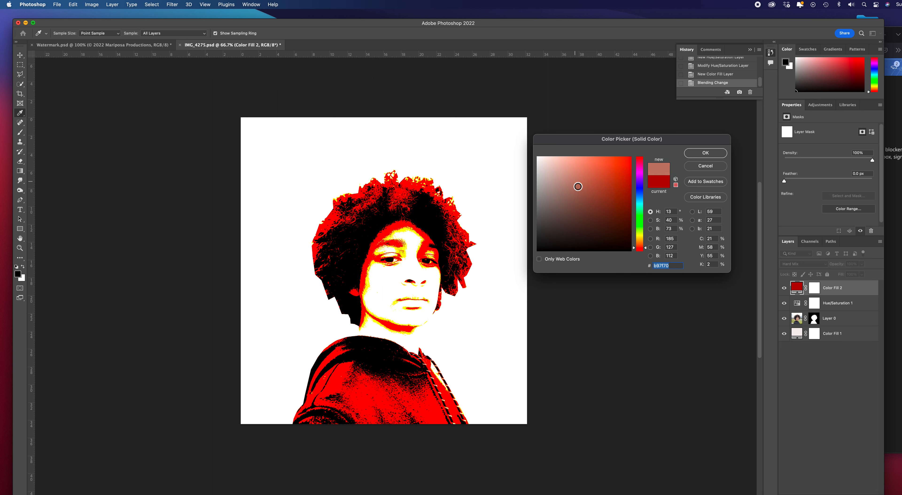
click(583, 184)
click(585, 180)
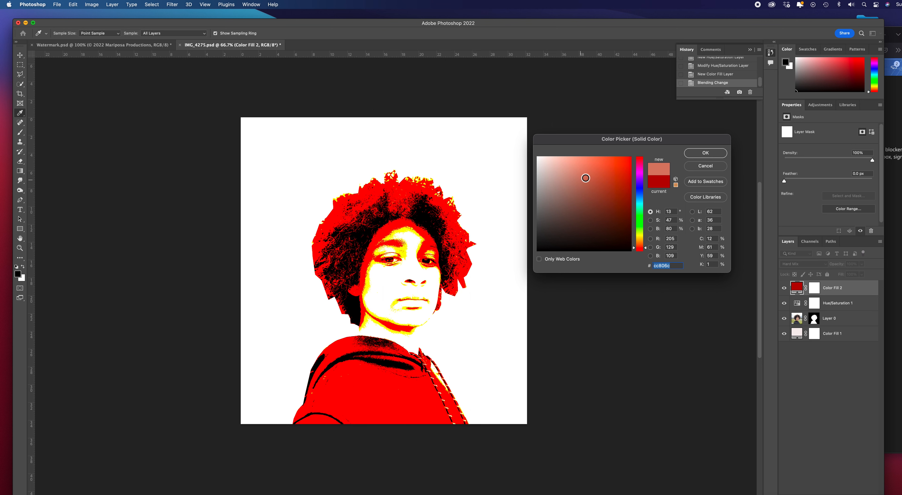
click(585, 176)
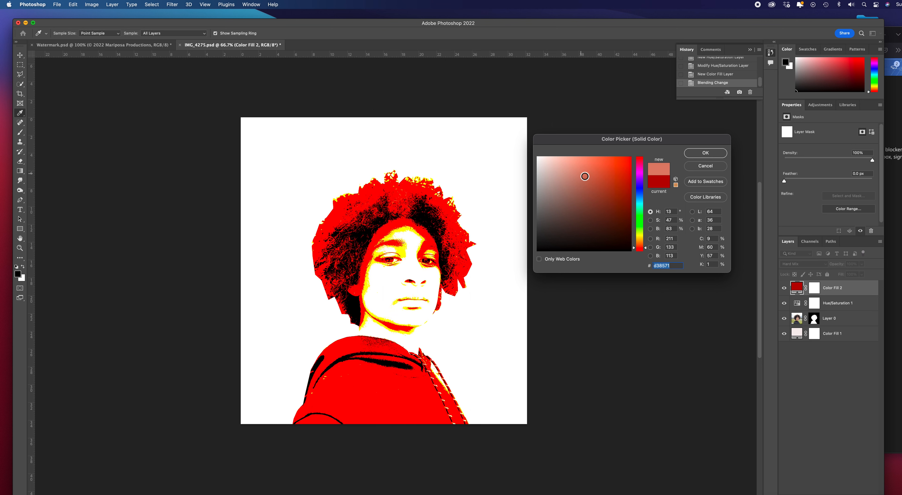
drag(585, 176, 584, 174)
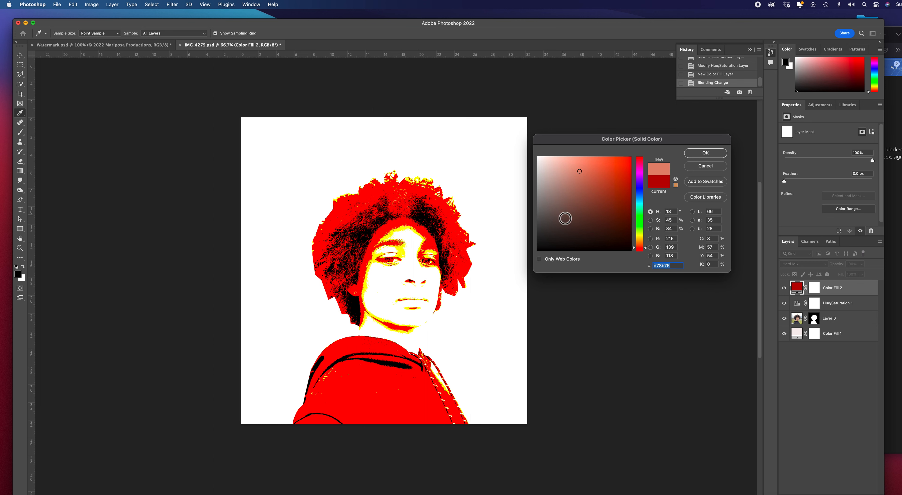
click(584, 214)
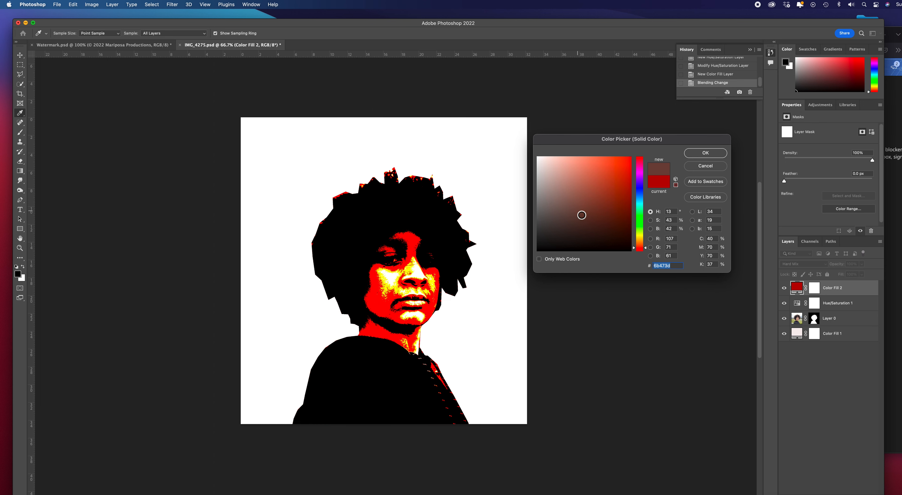
click(563, 182)
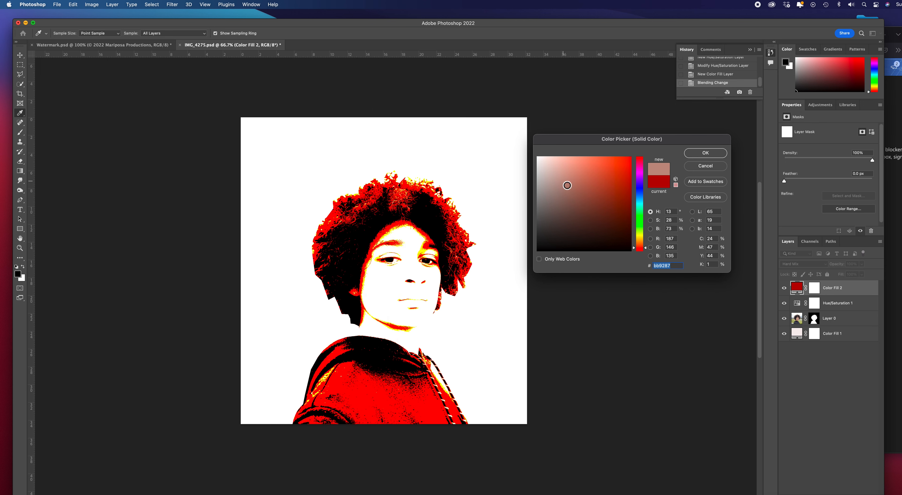
click(556, 209)
click(588, 203)
click(578, 176)
click(562, 178)
mouse_move(576, 190)
mouse_down()
mouse_move(586, 185)
mouse_move(569, 188)
mouse_move(602, 210)
mouse_move(602, 195)
mouse_move(604, 214)
mouse_move(592, 221)
mouse_move(561, 210)
mouse_move(596, 179)
mouse_move(583, 189)
mouse_move(588, 206)
mouse_up()
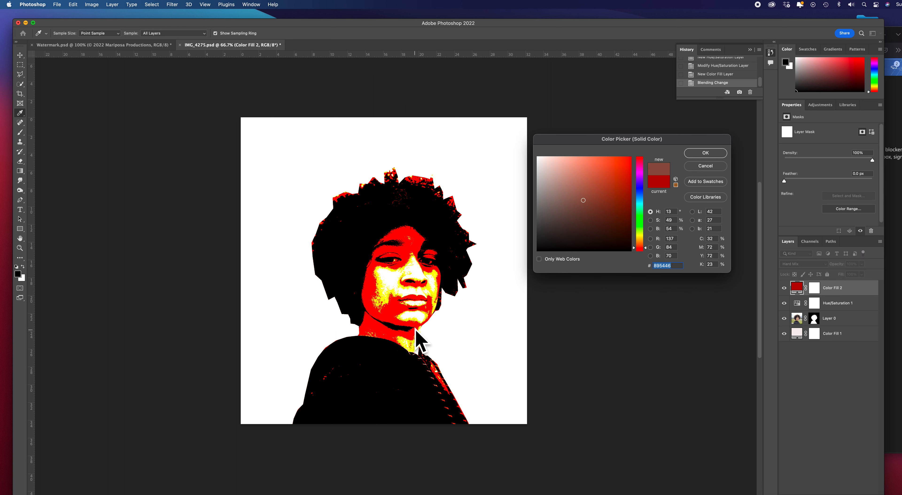
- Set the Hard Mix fill layer's colour to the muted brown #987369 and accept it
mouse_move(584, 200)
mouse_down()
mouse_move(572, 185)
mouse_move(588, 182)
mouse_move(574, 183)
mouse_move(578, 205)
mouse_move(566, 194)
mouse_up()
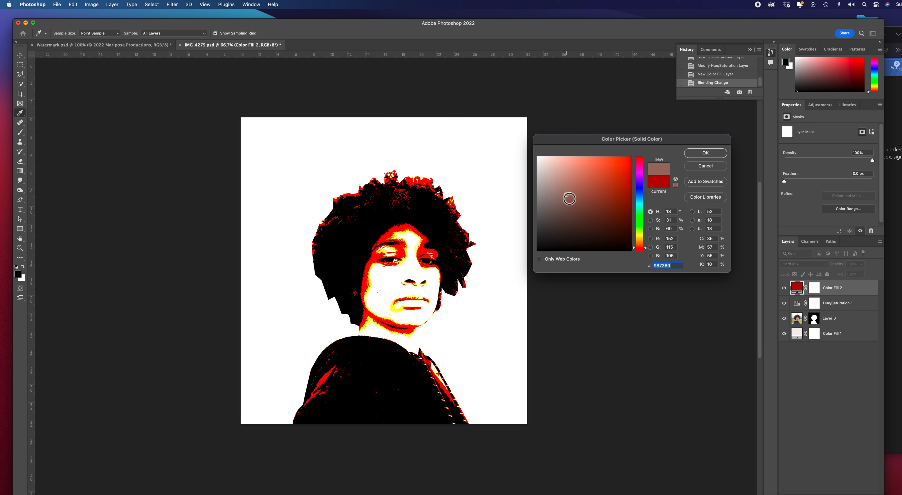
click(706, 154)
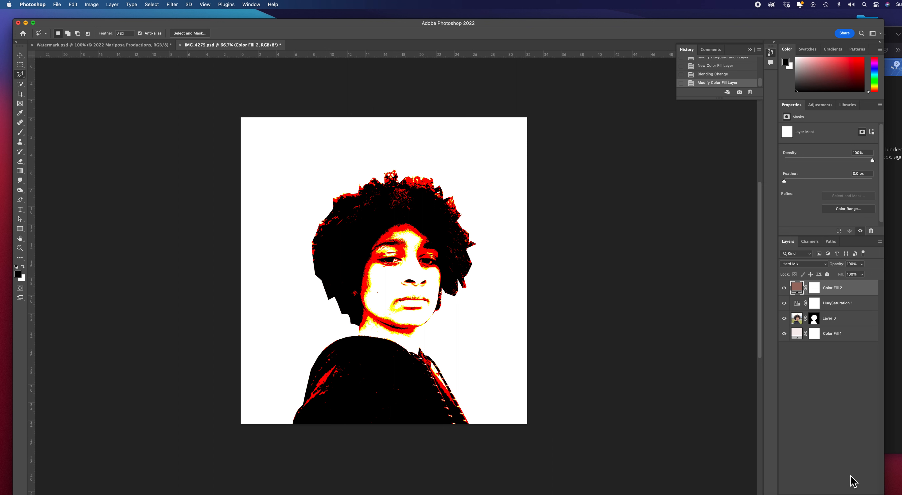
- Add a Black & White adjustment layer above the Hard Mix fill with Blues at 40 and Magentas at 60
click(840, 493)
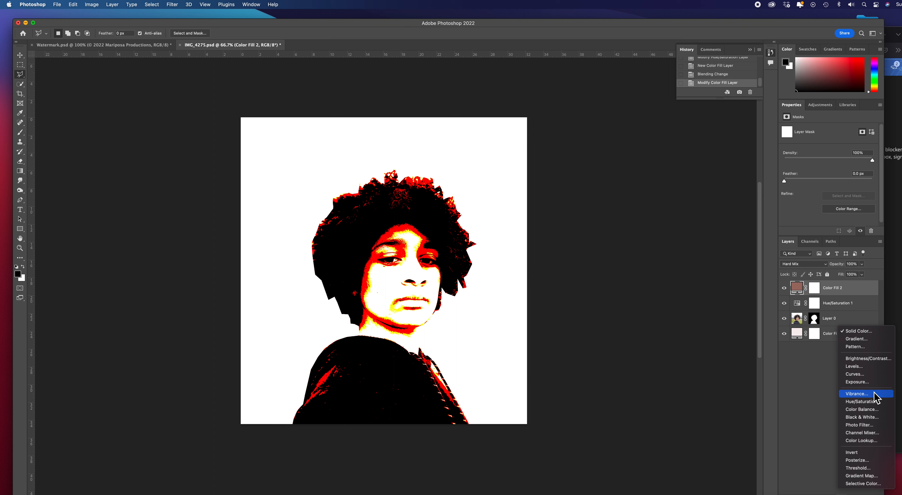
click(867, 419)
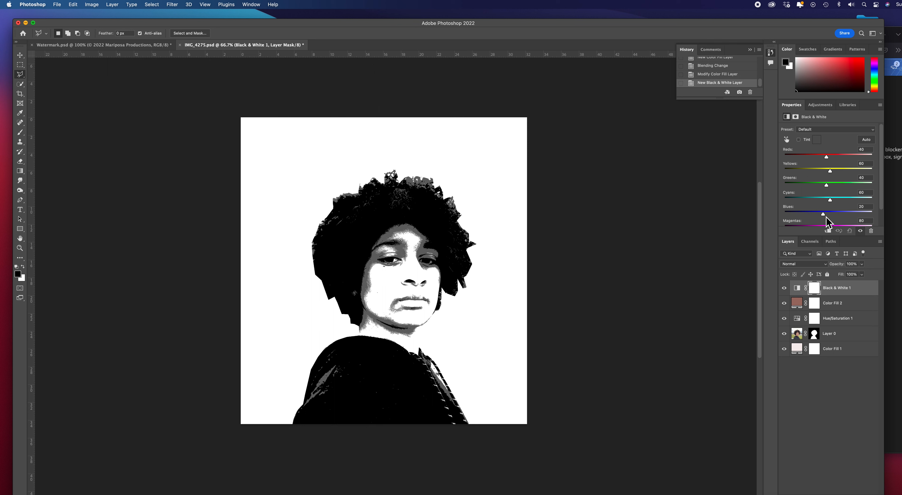
drag(826, 217, 839, 223)
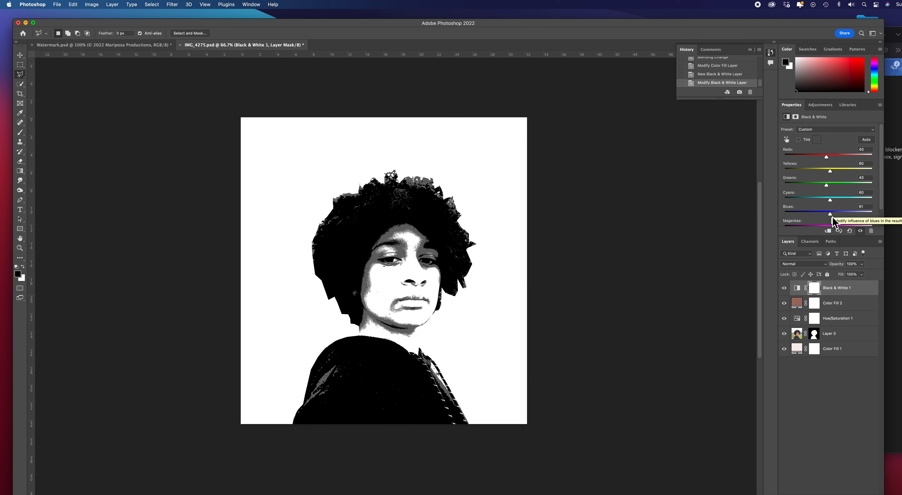
drag(833, 216, 829, 220)
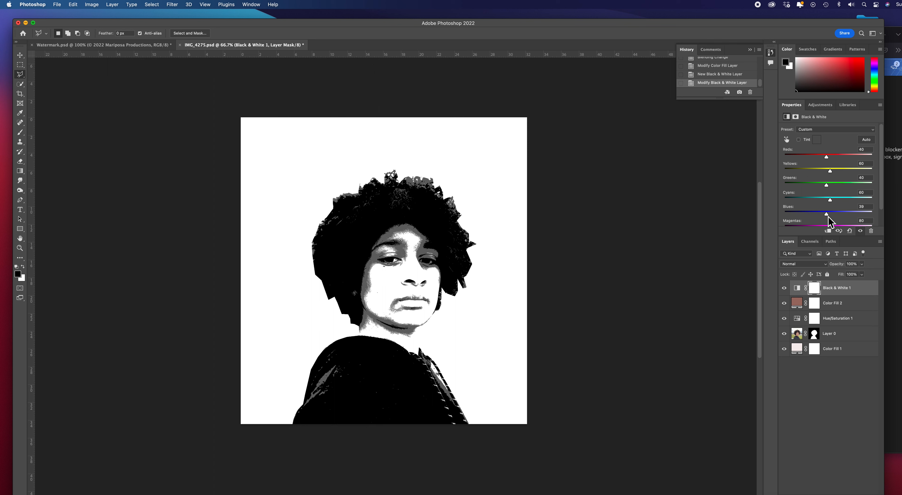
click(870, 210)
text(40)
key(Tab)
text(60)
click(823, 428)
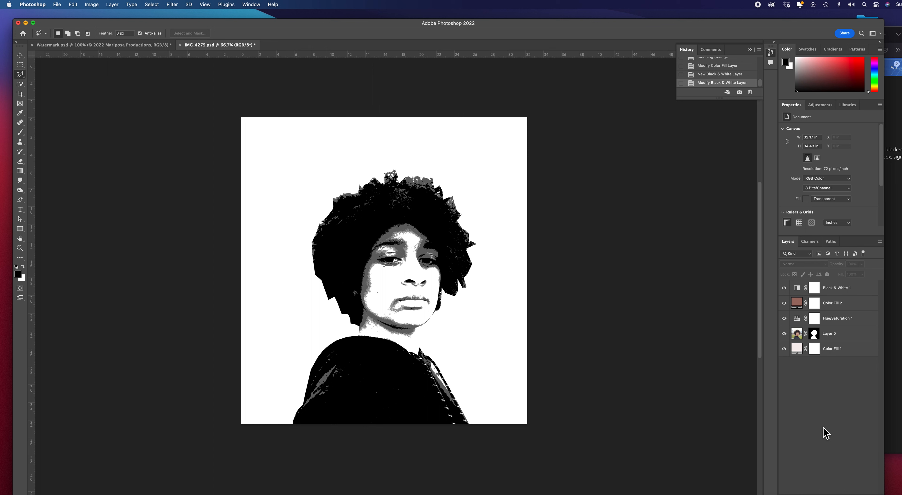
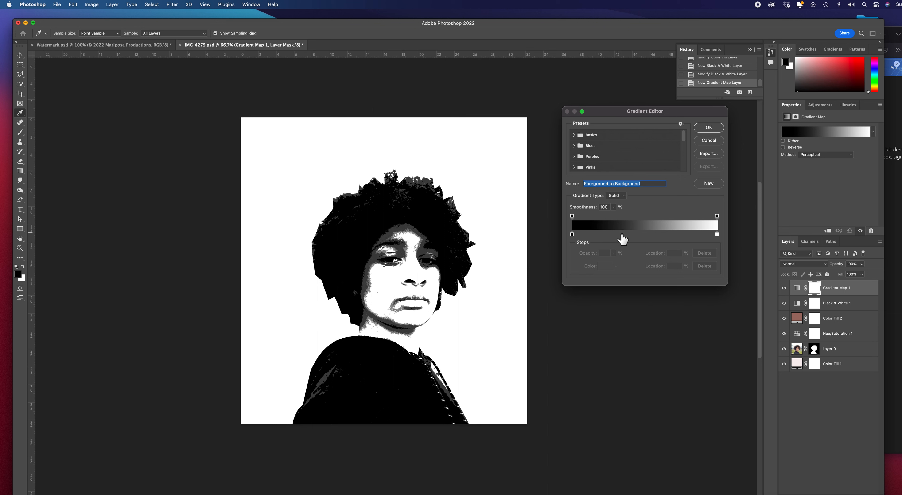
- Add a colour stop at 40% to the gradient map and colour it blue, #3c54ca
click(619, 234)
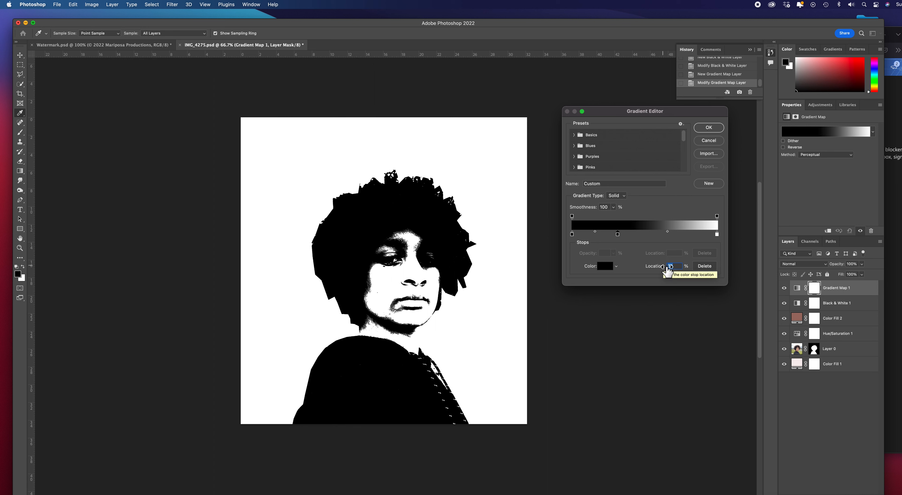
text(40)
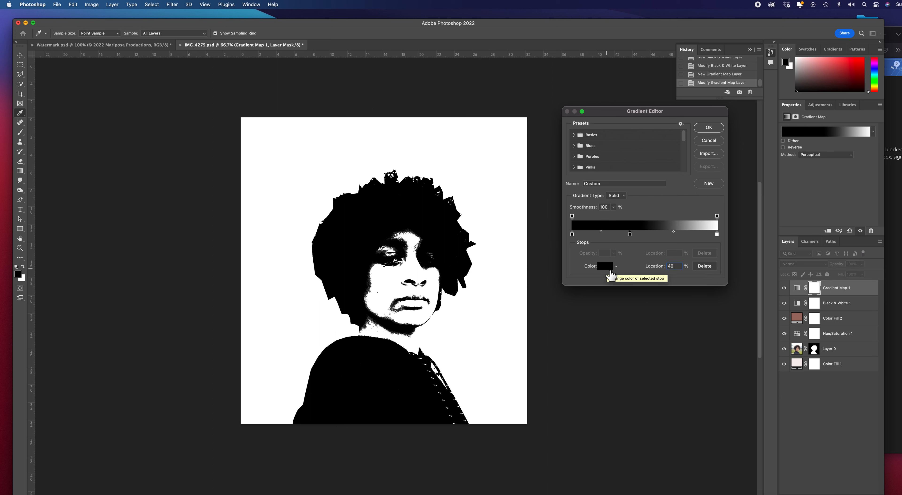
click(610, 268)
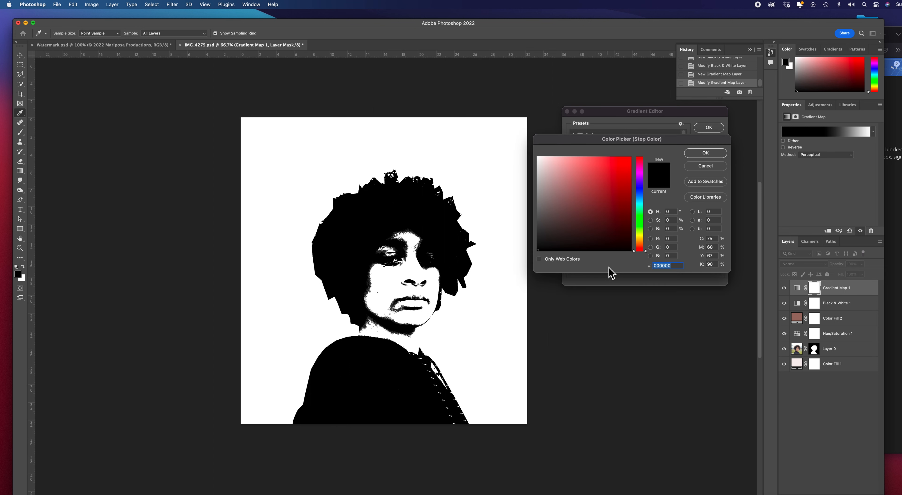
click(642, 209)
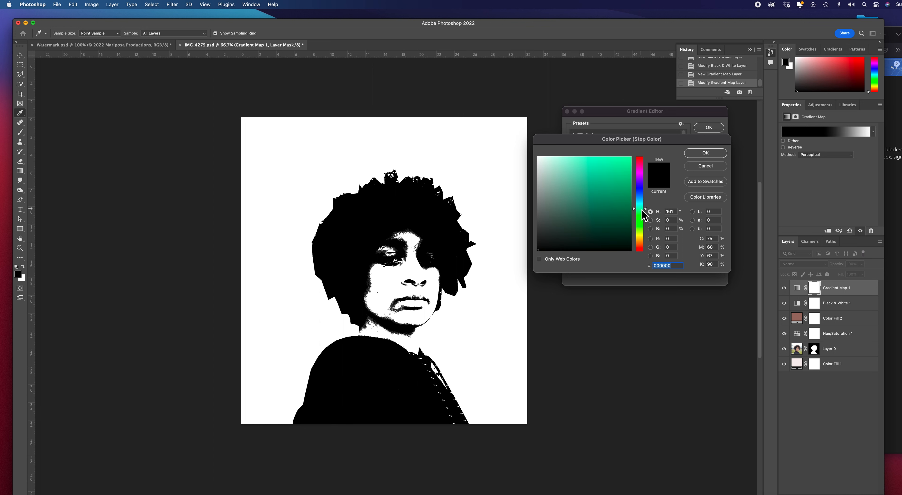
click(640, 191)
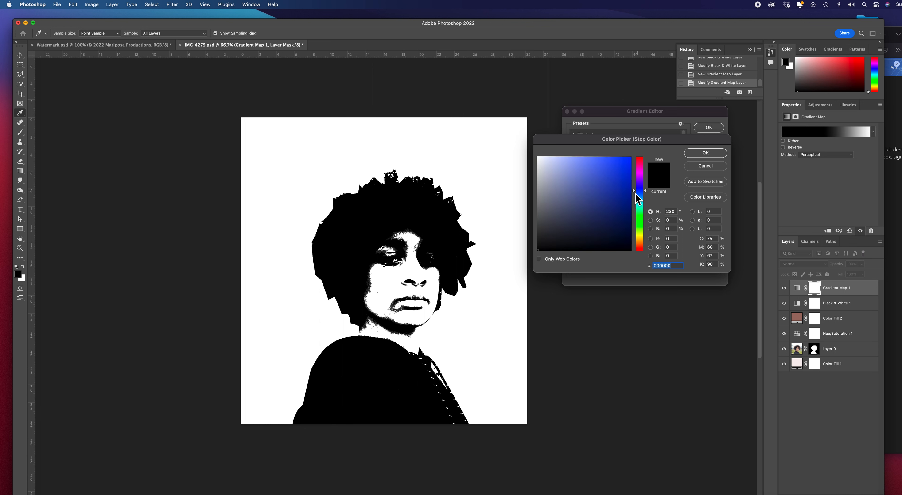
click(617, 194)
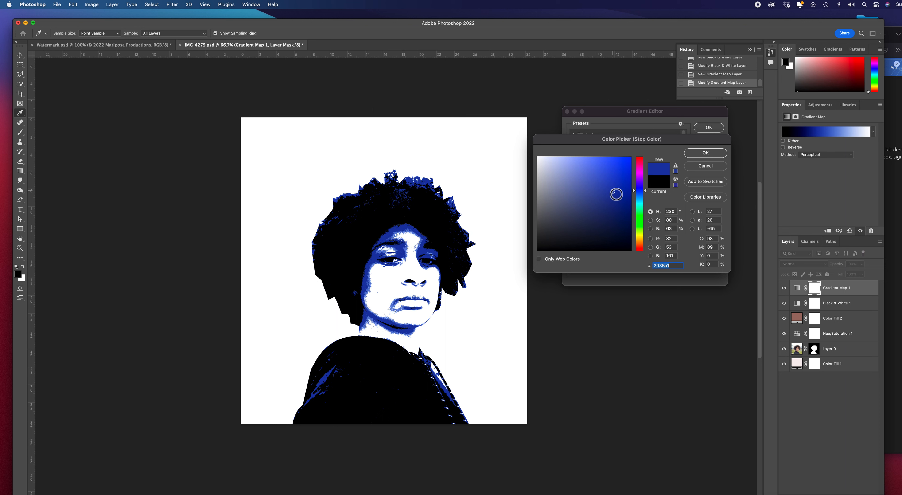
click(600, 183)
click(601, 197)
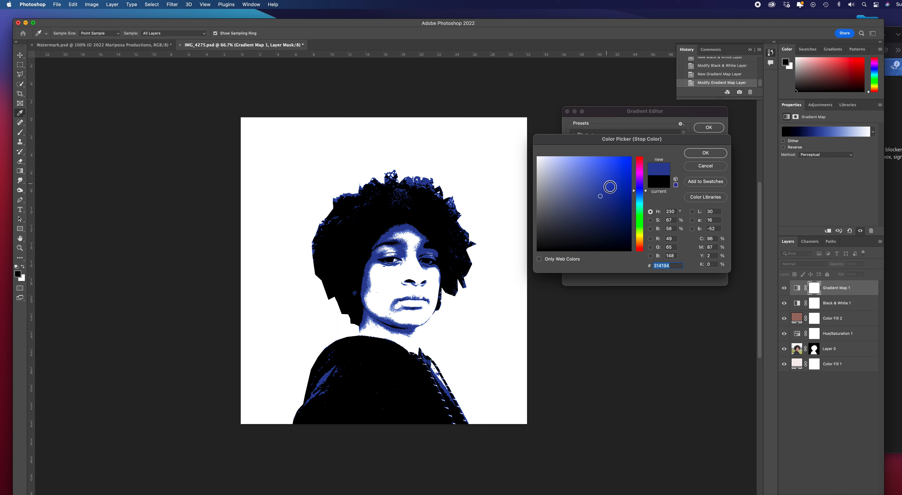
click(603, 176)
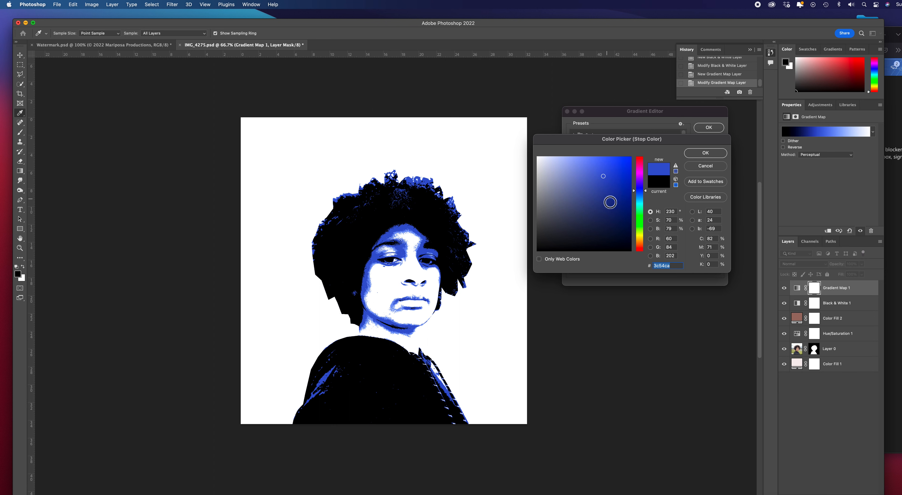
click(706, 154)
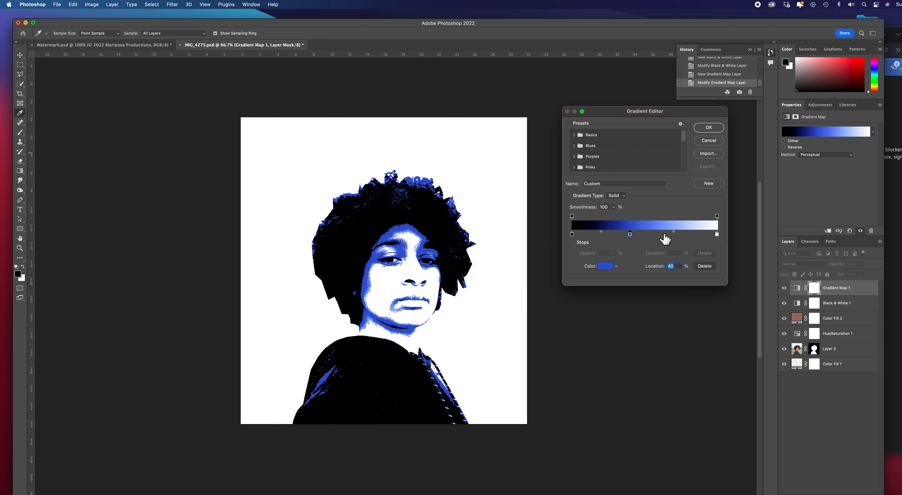
- Add a second colour stop at 60% to the gradient map and open its colour for editing
click(662, 234)
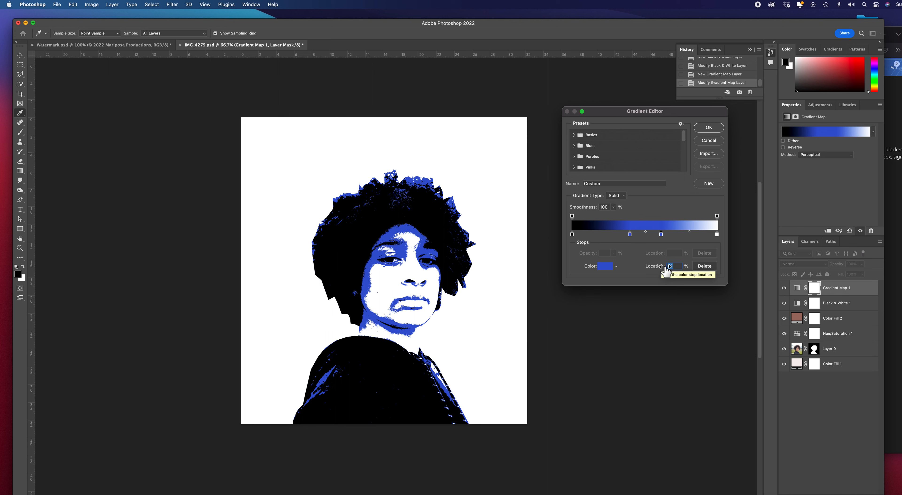
text(60)
click(605, 266)
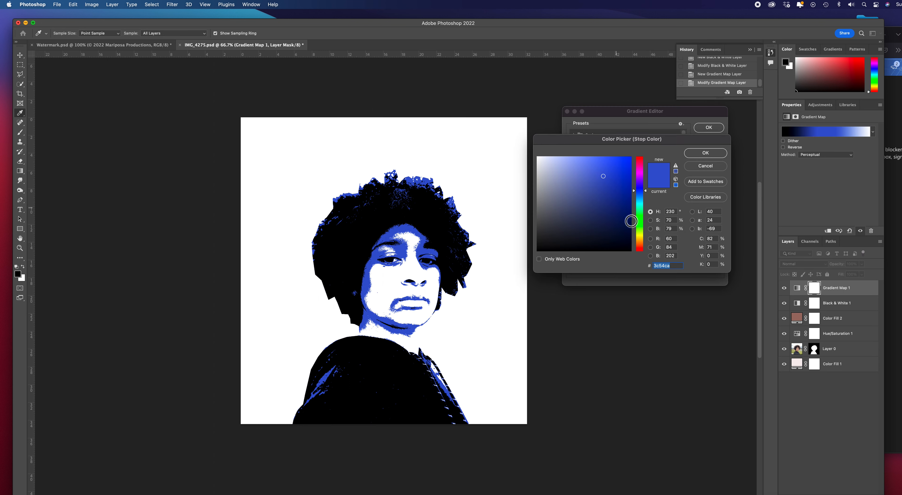
- Try green and yellow shades at hues of 76° and 65° for the 60% gradient stop
click(641, 231)
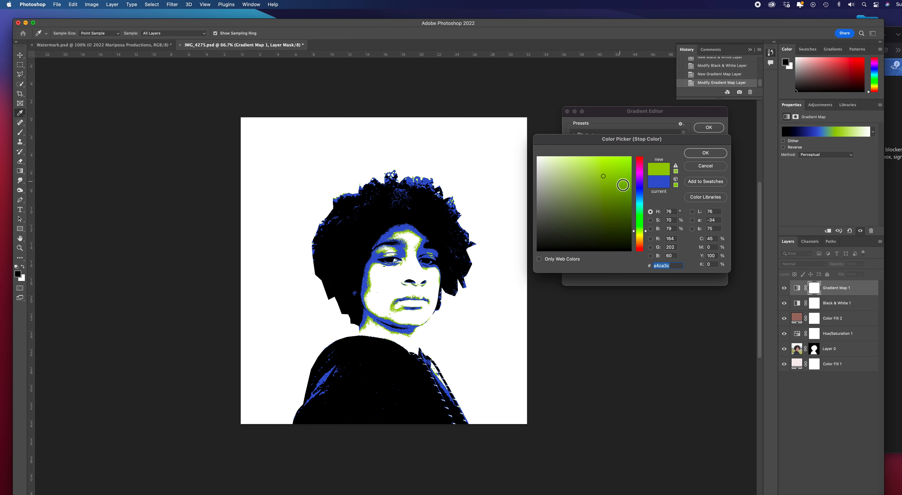
click(623, 184)
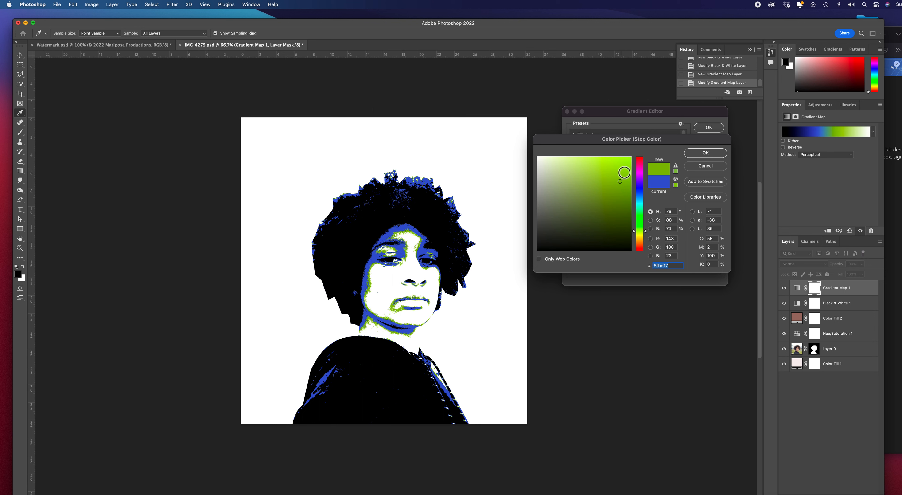
click(614, 195)
click(611, 173)
drag(636, 231, 637, 233)
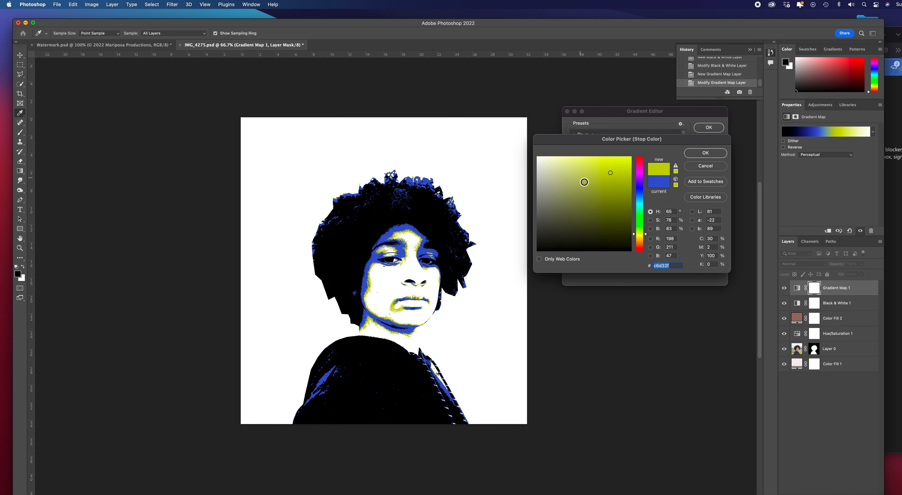
drag(579, 202, 601, 202)
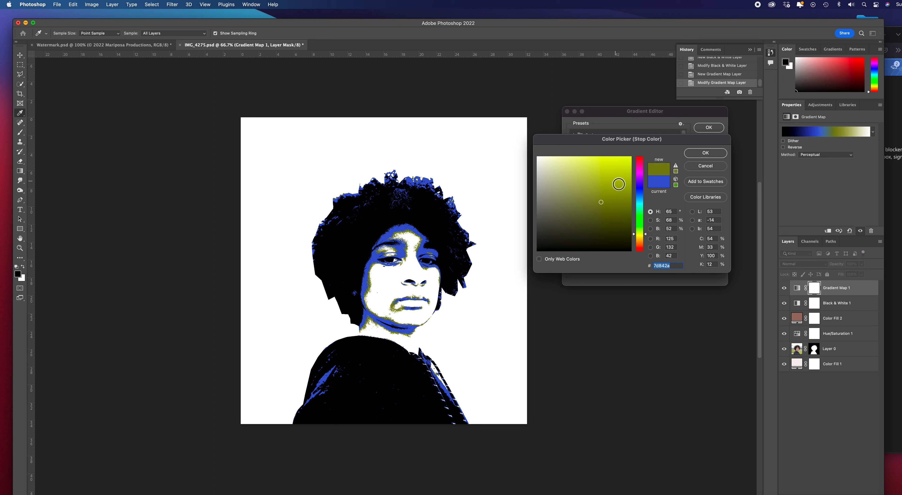
click(616, 174)
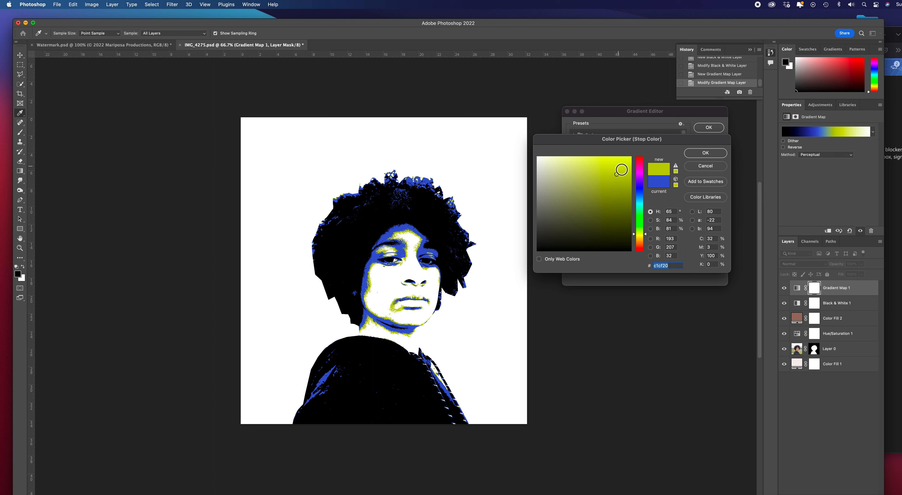
click(597, 165)
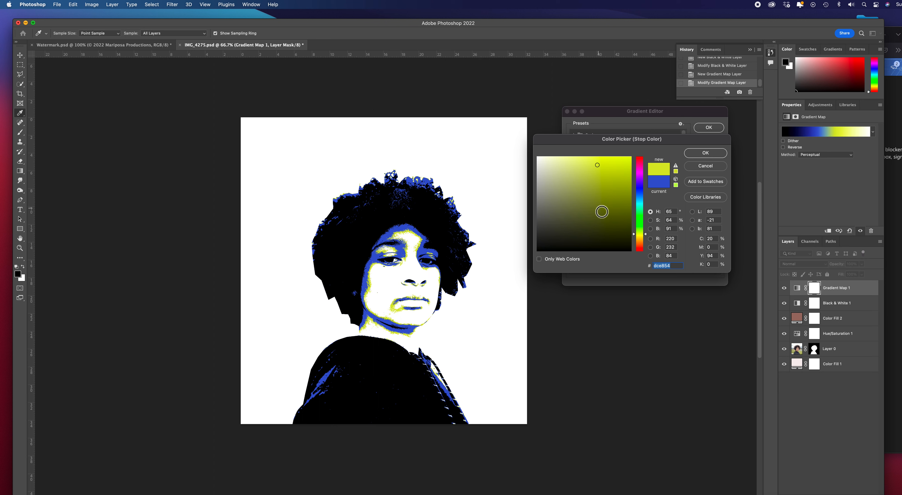
- Set the 60% stop's colour to orange #b9862c with a hue of 38° and accept the gradient map
mouse_move(635, 234)
mouse_down()
mouse_move(636, 243)
mouse_move(638, 211)
mouse_move(639, 242)
mouse_up()
click(607, 187)
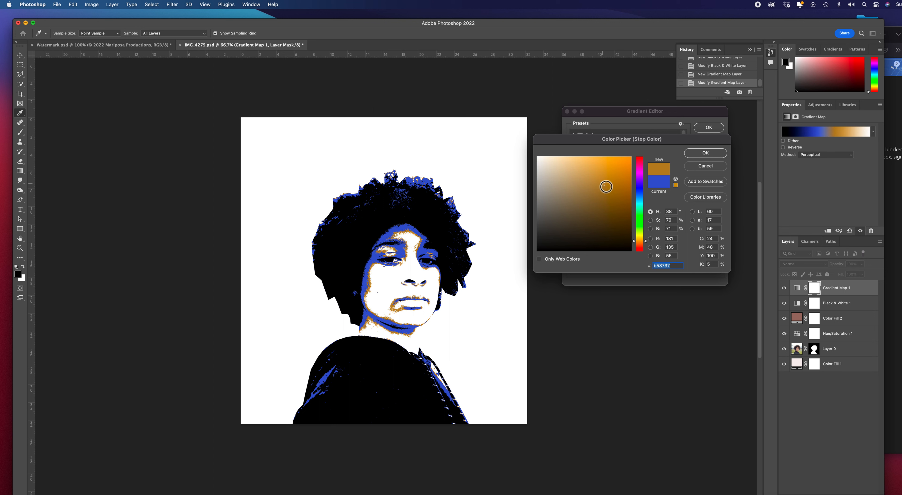
click(609, 183)
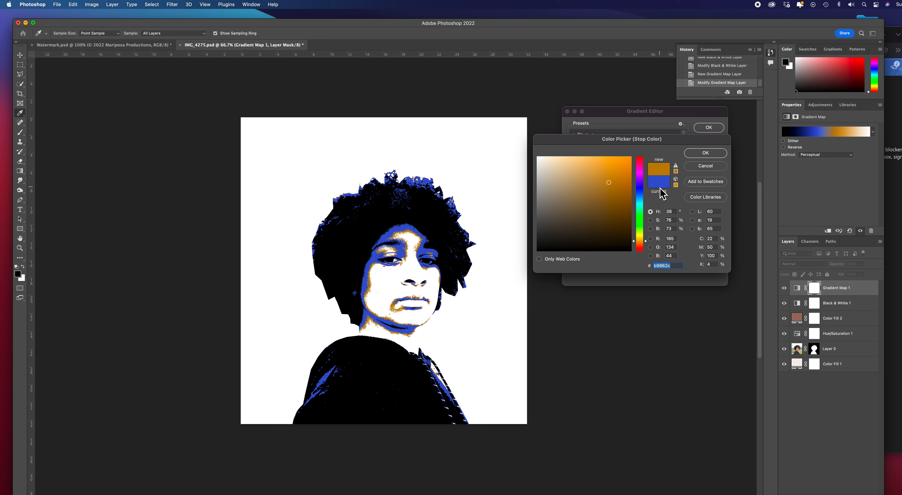
click(708, 155)
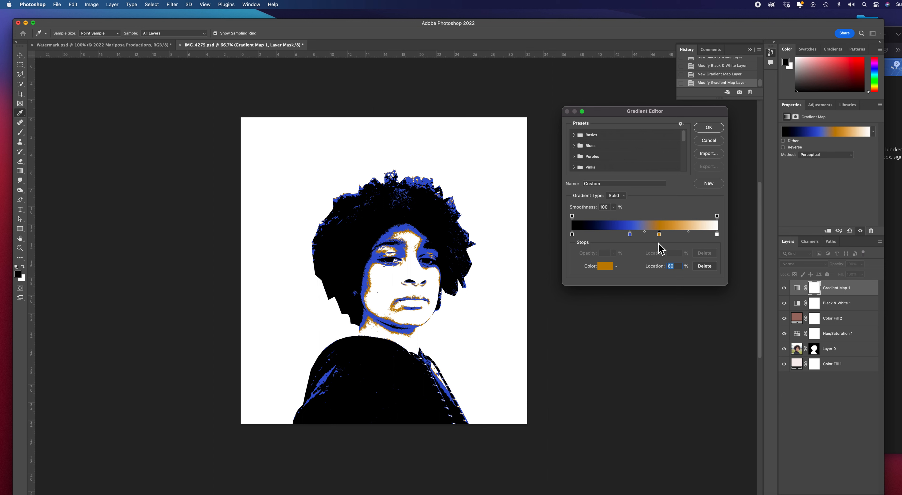
click(709, 128)
key(l)
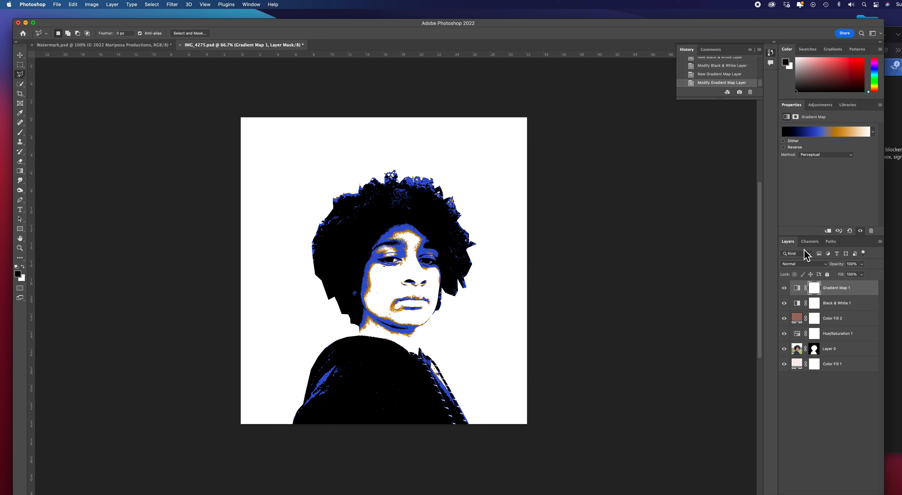
- Convert the masked portrait layer, Layer 0, to a Smart Object
click(854, 353)
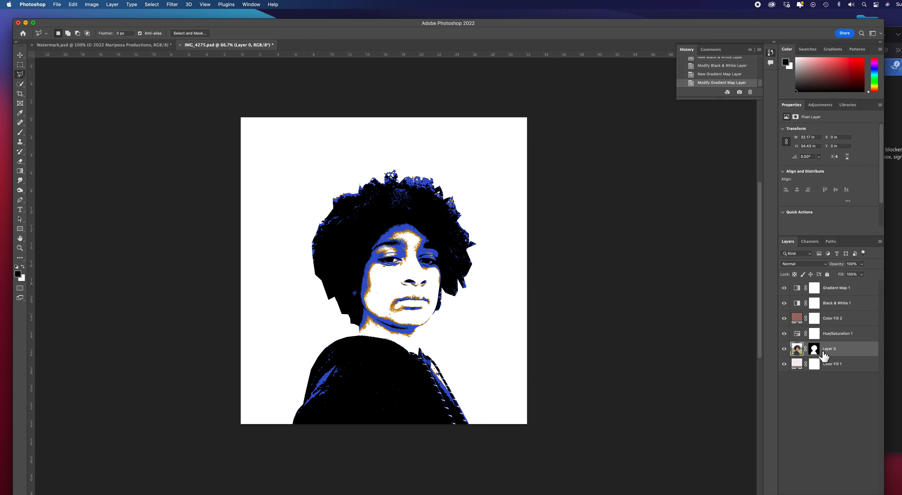
right_click(852, 356)
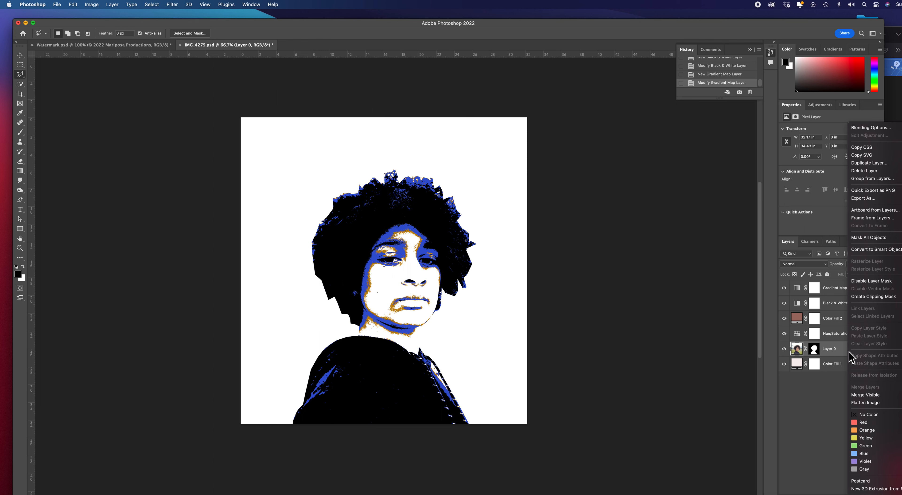
click(879, 250)
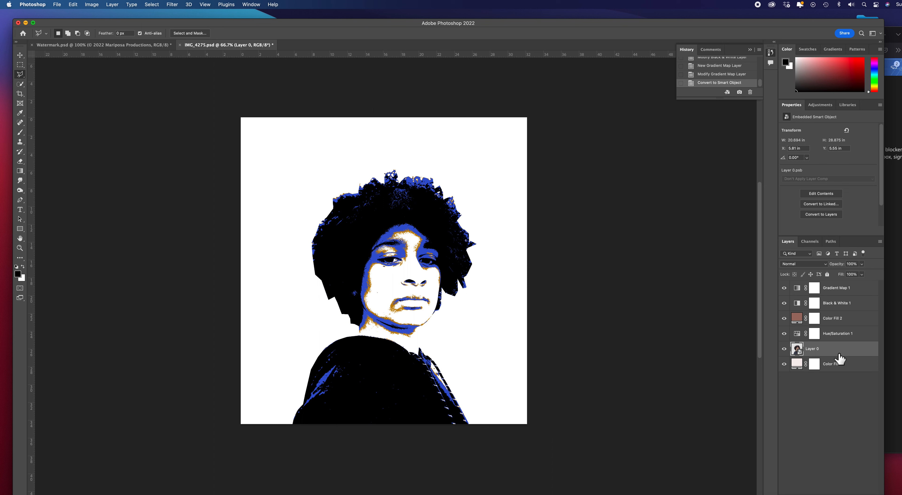
- Apply Oil Paint to the Layer 0 smart object with Stylization 5.0, Cleanliness 5.0, Scale 10.0, Bristle Detail 10.0 and Lighting off
click(172, 5)
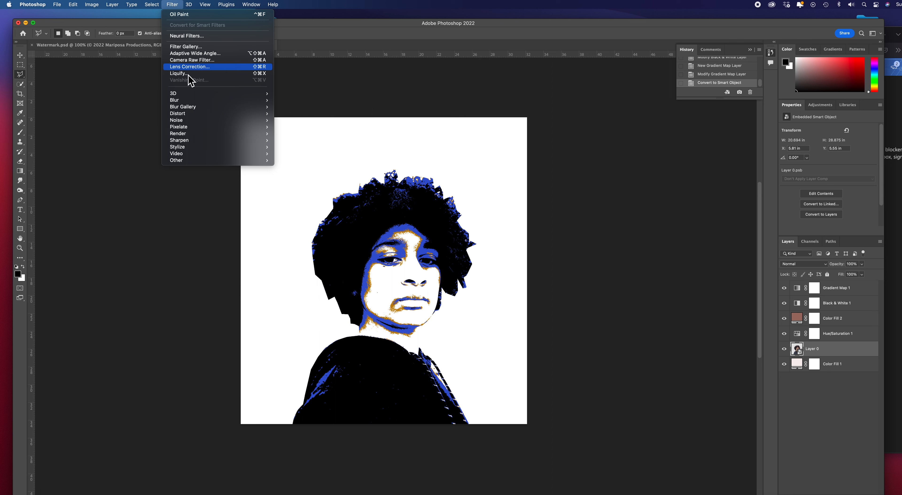
mouse_move(189, 129)
mouse_move(188, 148)
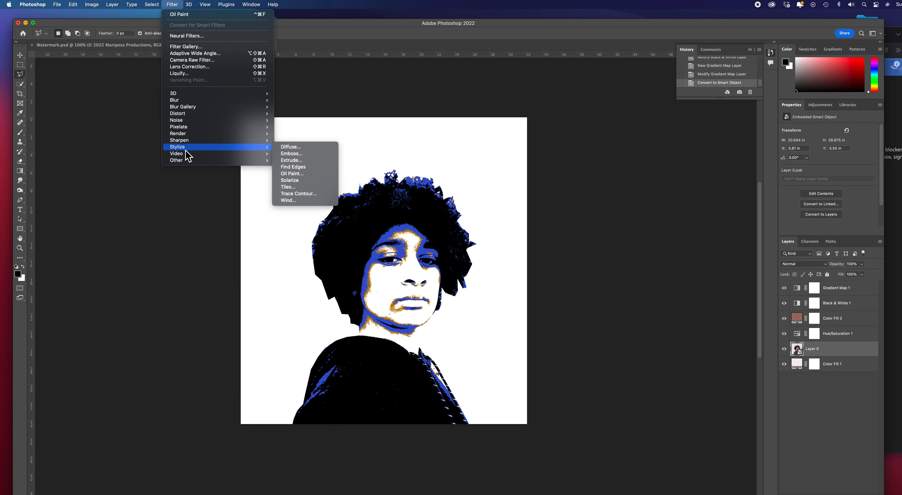
click(300, 175)
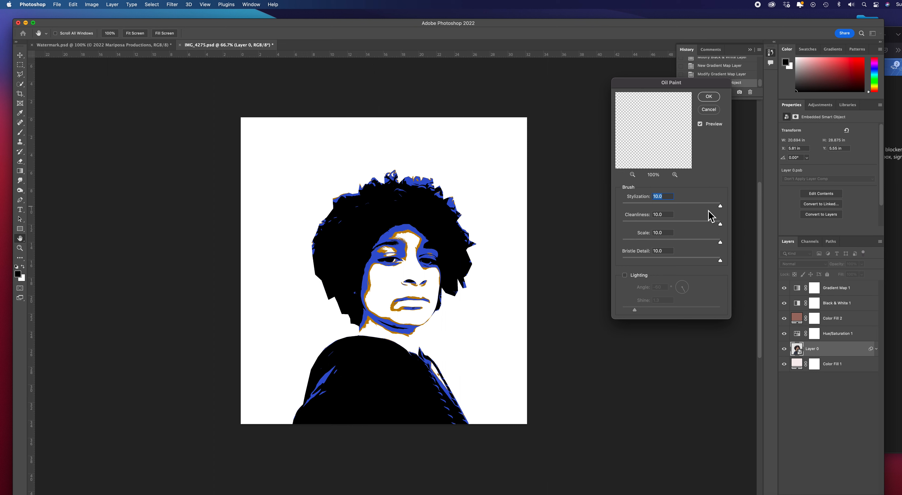
drag(719, 208, 673, 212)
drag(721, 226, 672, 228)
key(Tab)
click(625, 275)
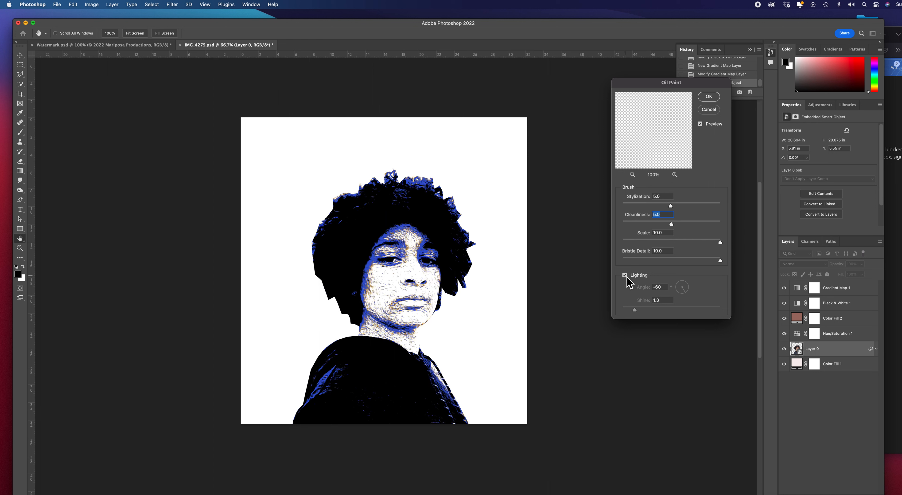
click(626, 275)
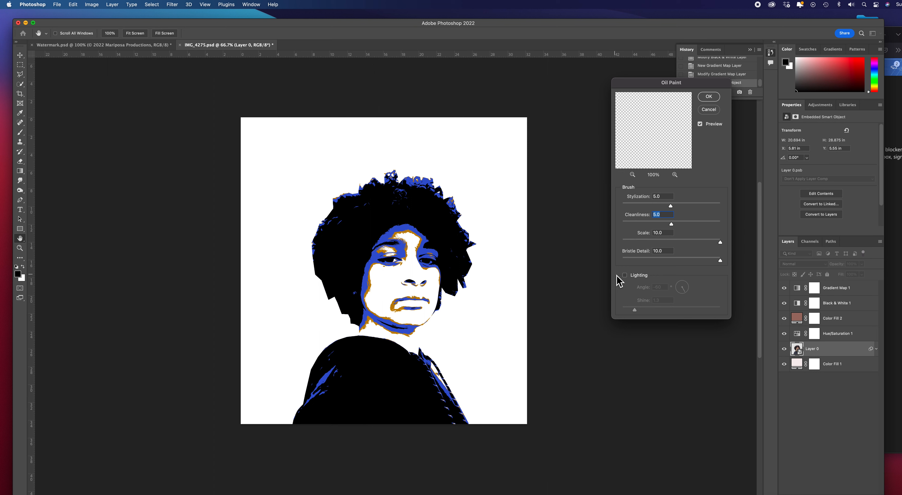
click(709, 99)
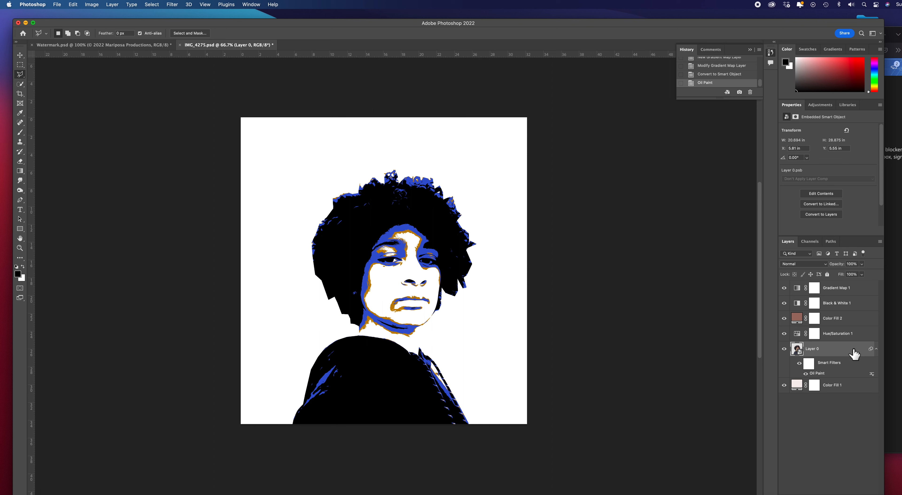
- Start a Shadows/Highlights adjustment on Layer 0 and set the shadows amount to 30%
click(94, 5)
mouse_move(104, 26)
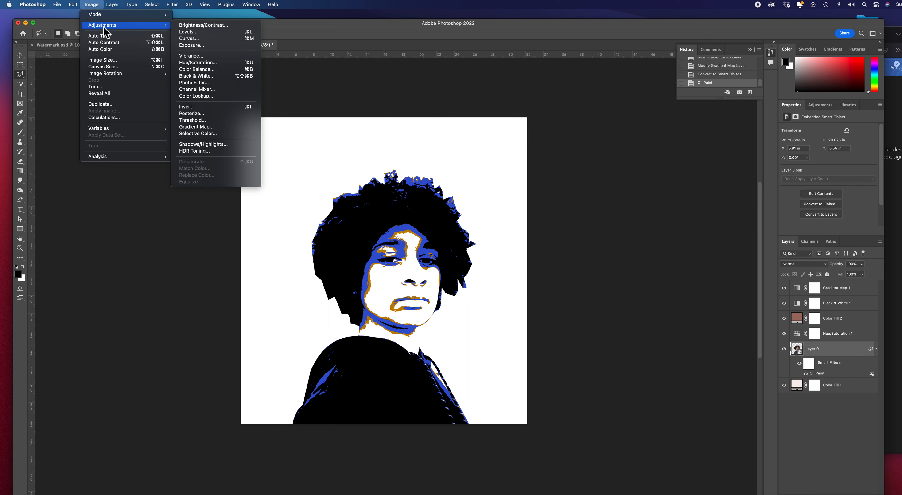
click(219, 147)
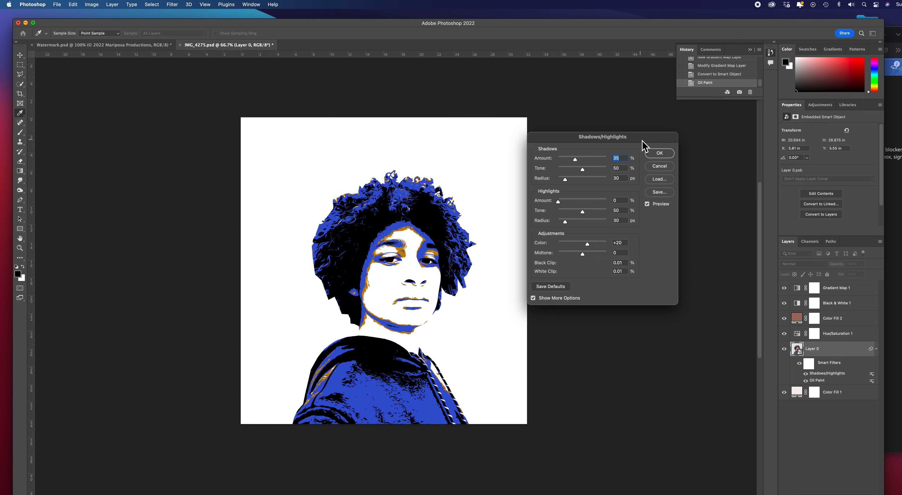
drag(643, 140, 668, 136)
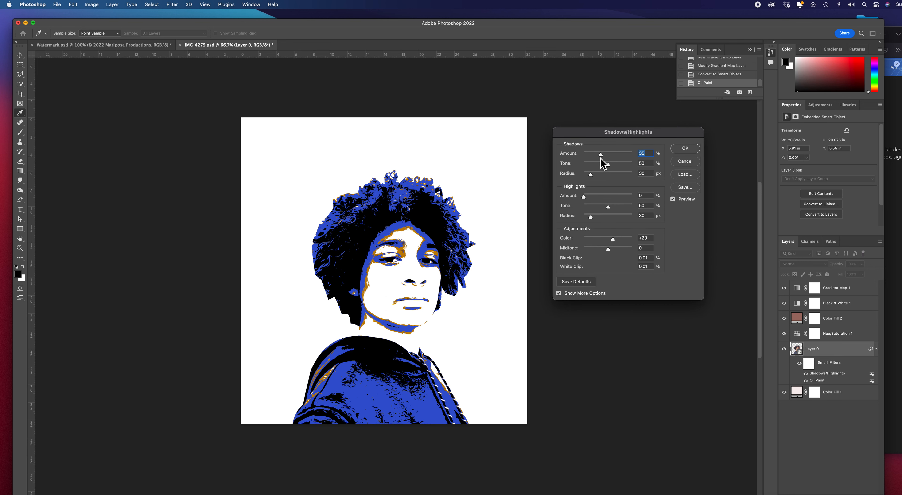
mouse_move(601, 156)
mouse_down()
mouse_move(588, 156)
mouse_move(628, 159)
mouse_move(598, 160)
mouse_up()
drag(600, 159, 602, 159)
drag(601, 161, 599, 161)
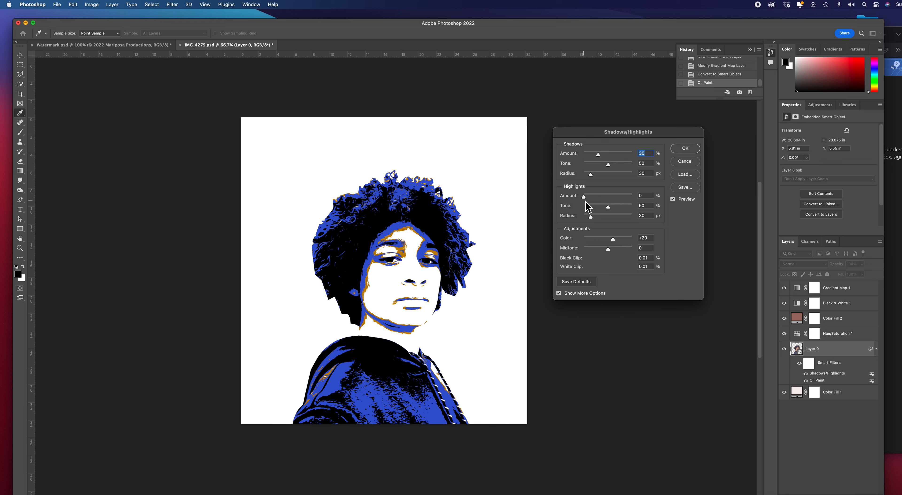
- Set the highlights amount to 25% and accept the Shadows/Highlights adjustment
drag(585, 197, 595, 199)
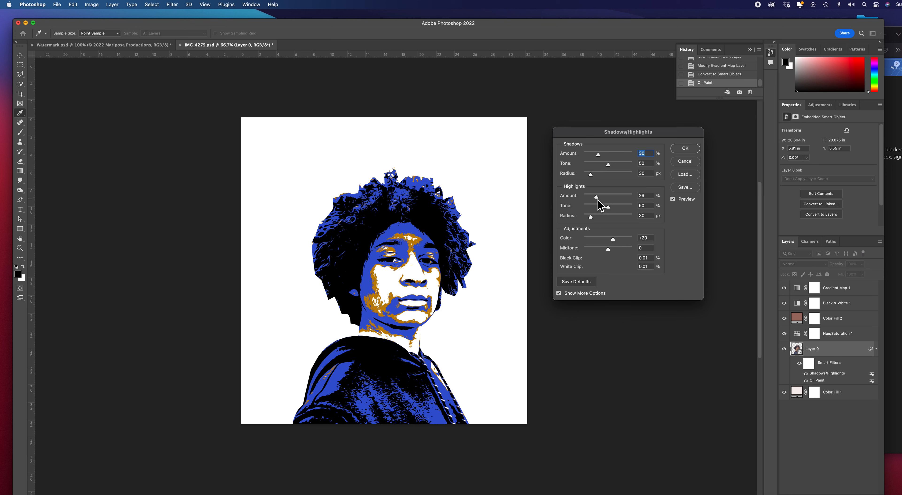
drag(596, 200, 598, 200)
click(598, 199)
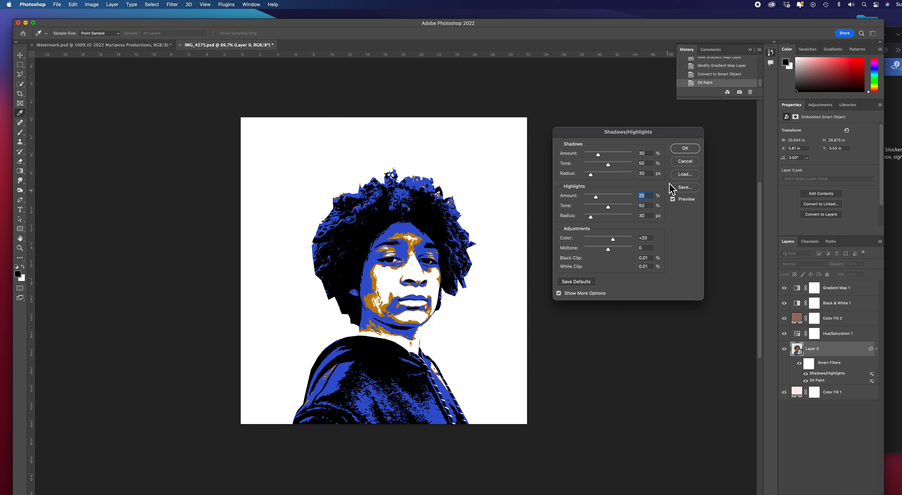
click(685, 148)
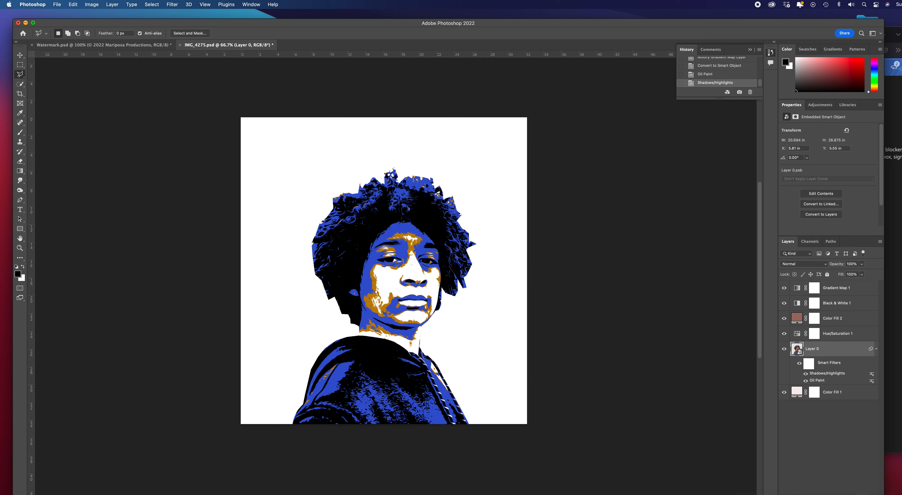
- Duplicate Layer 0 and add another Oil Paint filter to the copy with Stylization and Cleanliness at 10.0
mouse_move(838, 356)
mouse_down()
mouse_move(838, 370)
mouse_move(839, 357)
mouse_up()
key(super+j)
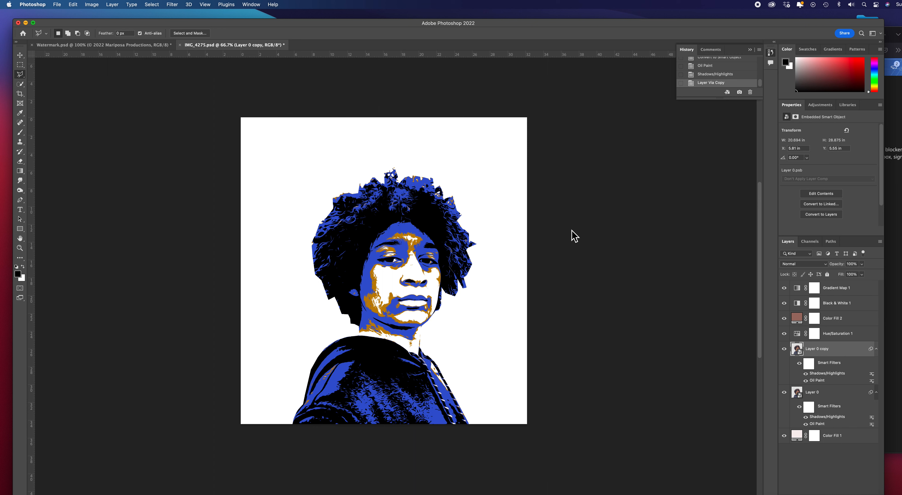
click(173, 4)
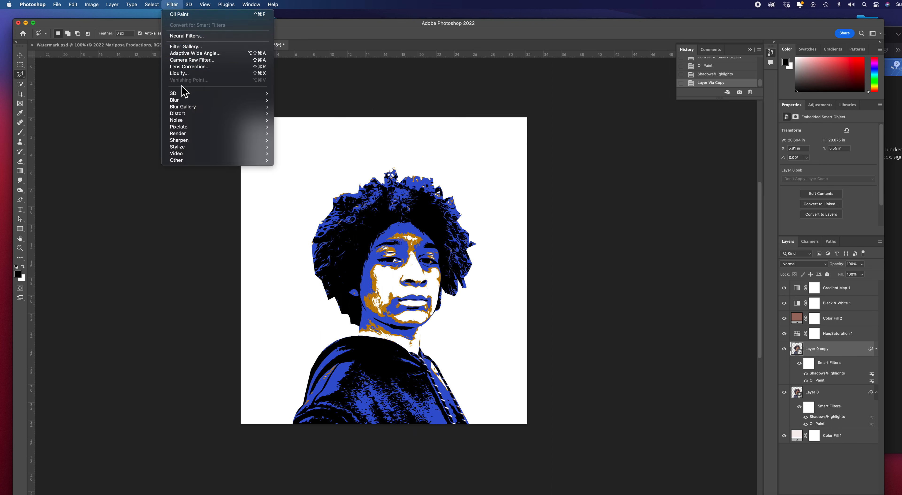
mouse_move(186, 146)
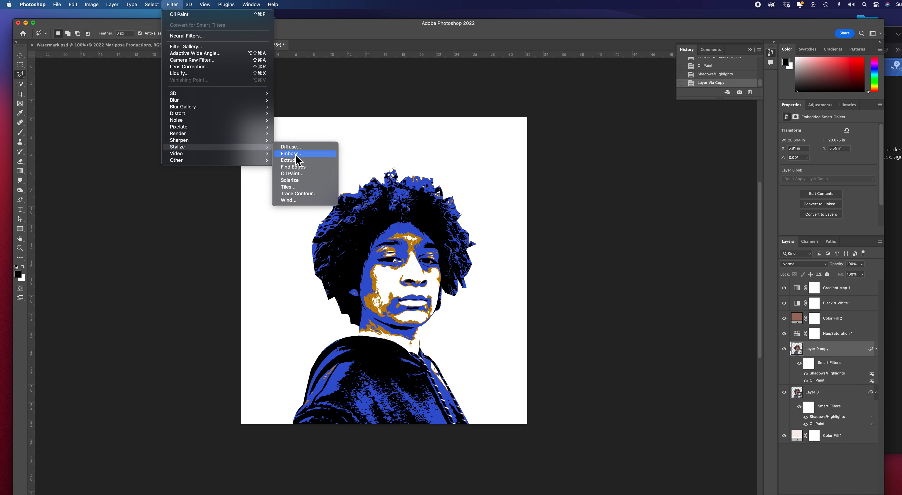
click(308, 181)
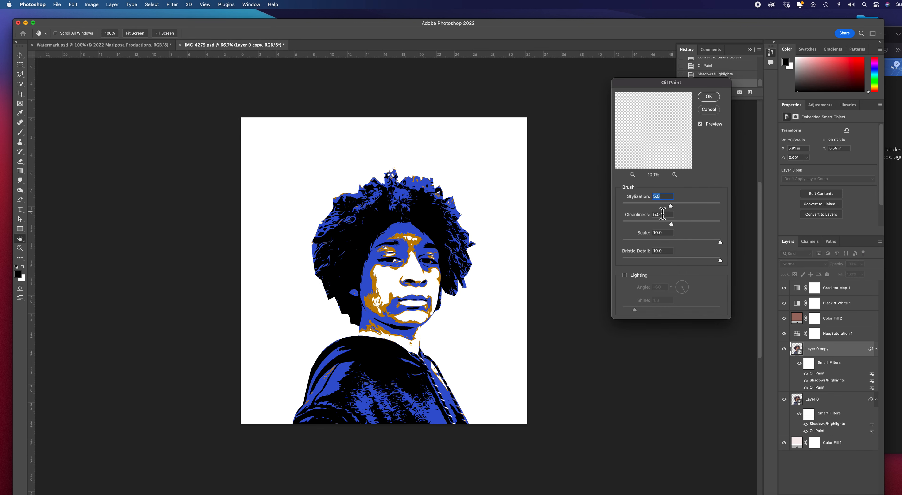
drag(672, 206, 728, 214)
drag(672, 226, 723, 227)
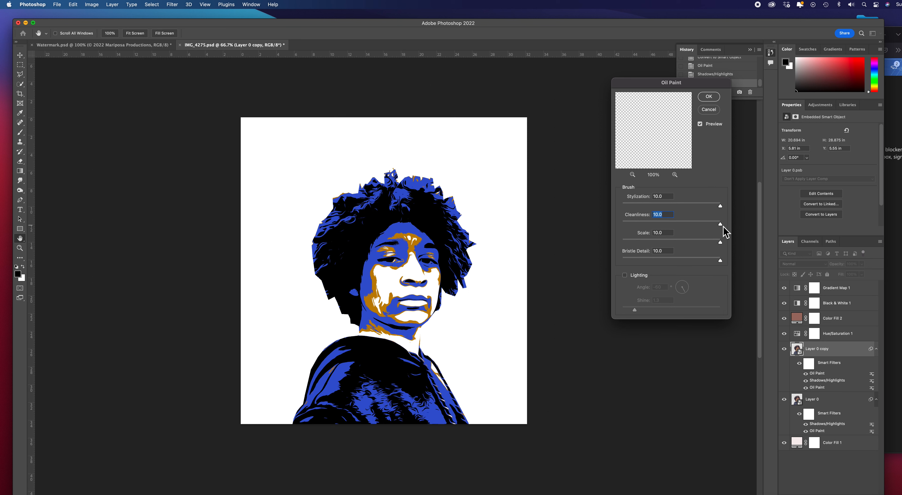
click(712, 99)
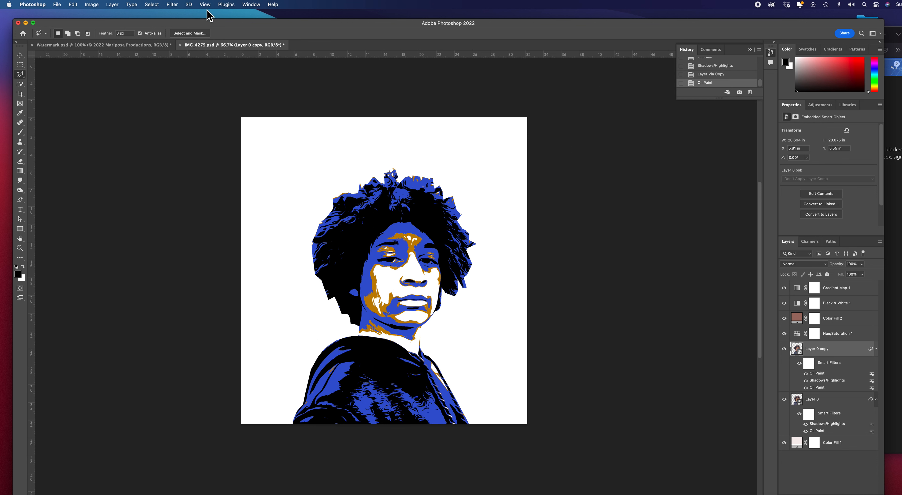
- Stack six more Oil Paint filters on Layer 0 copy, each with Stylization, Cleanliness, Scale and Bristle Detail at 10.0 and Lighting off
click(173, 5)
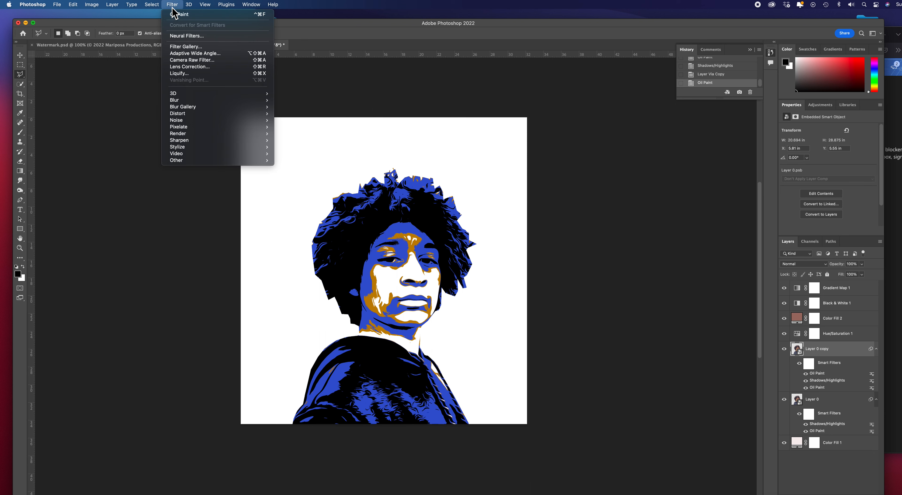
click(177, 16)
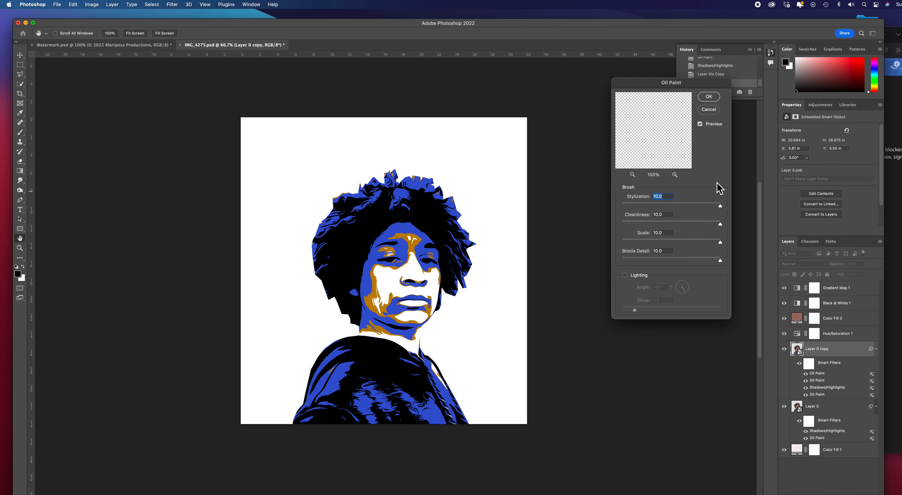
click(709, 98)
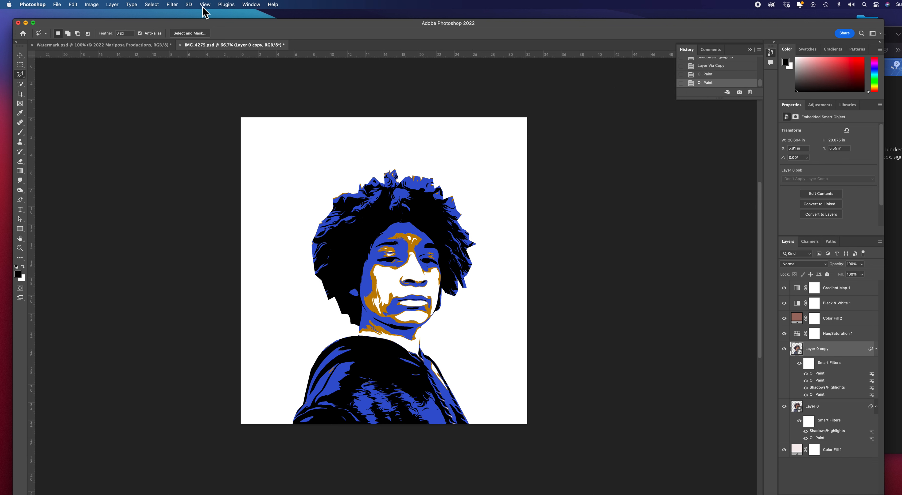
click(172, 5)
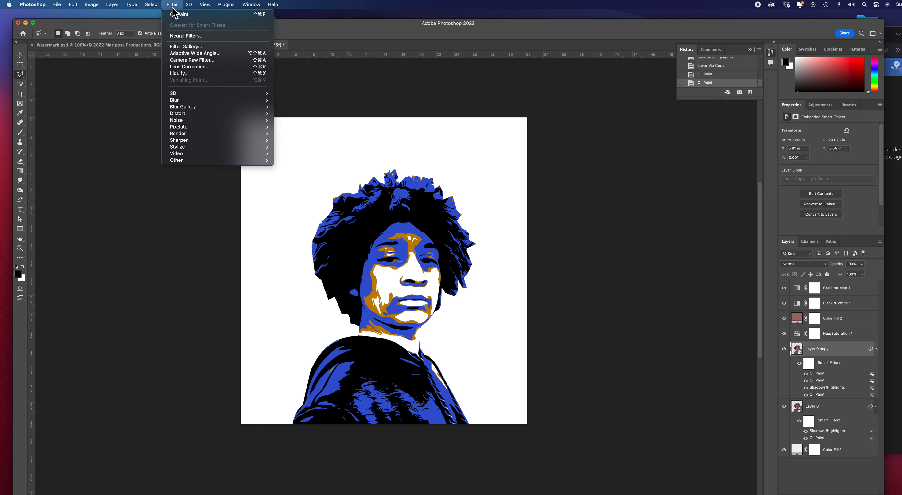
click(192, 16)
click(709, 97)
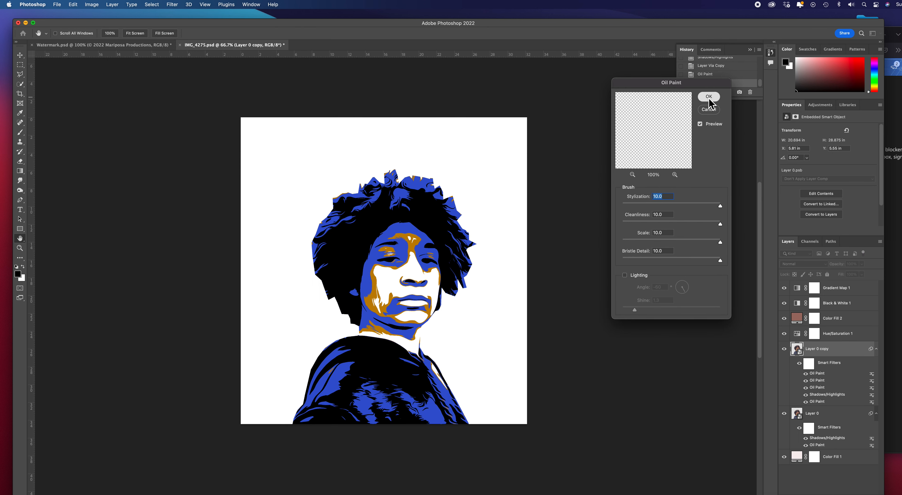
click(172, 5)
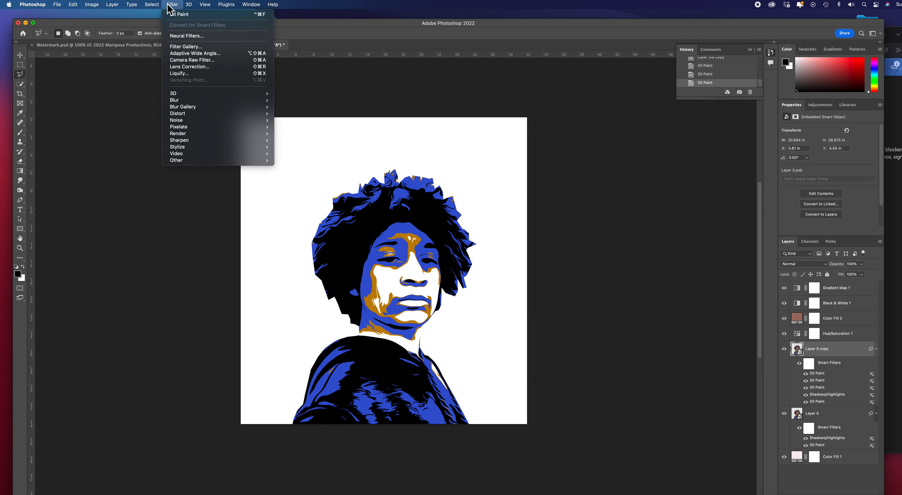
click(179, 15)
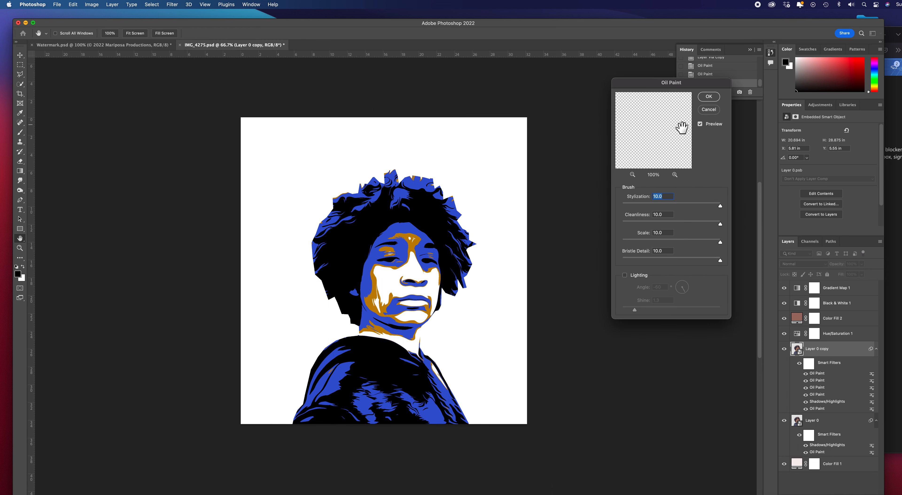
click(709, 97)
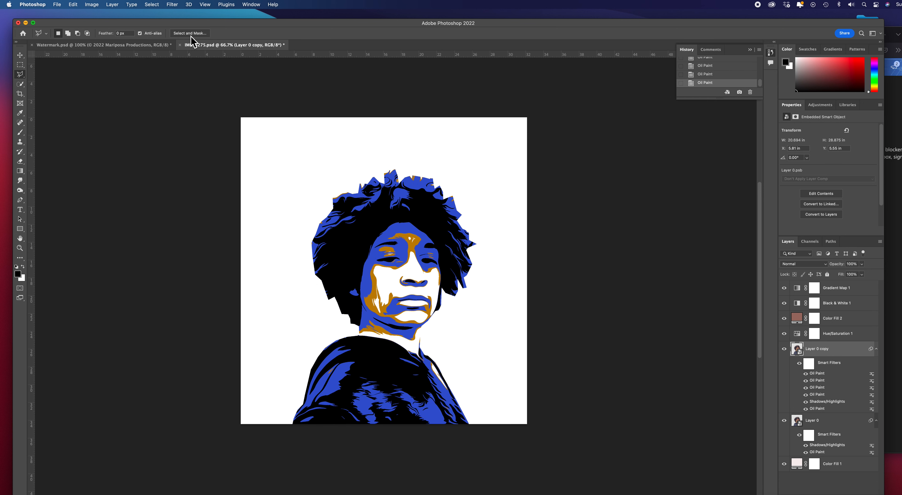
click(172, 5)
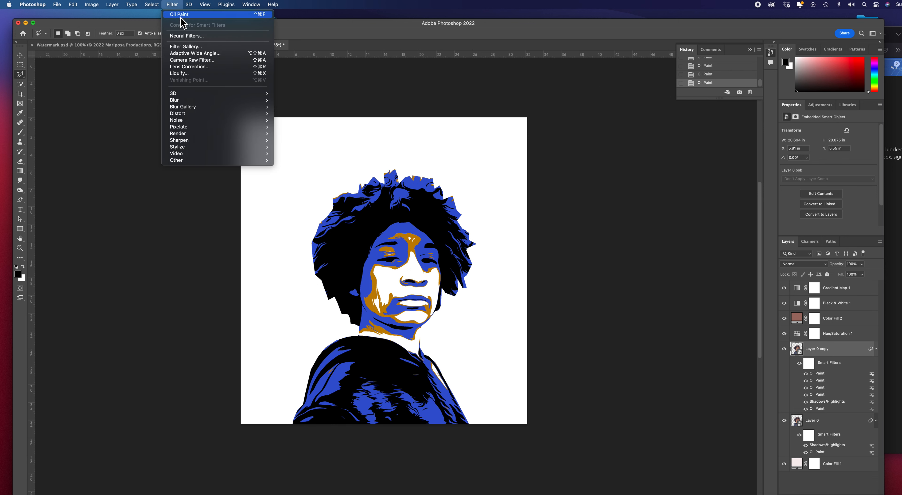
click(203, 16)
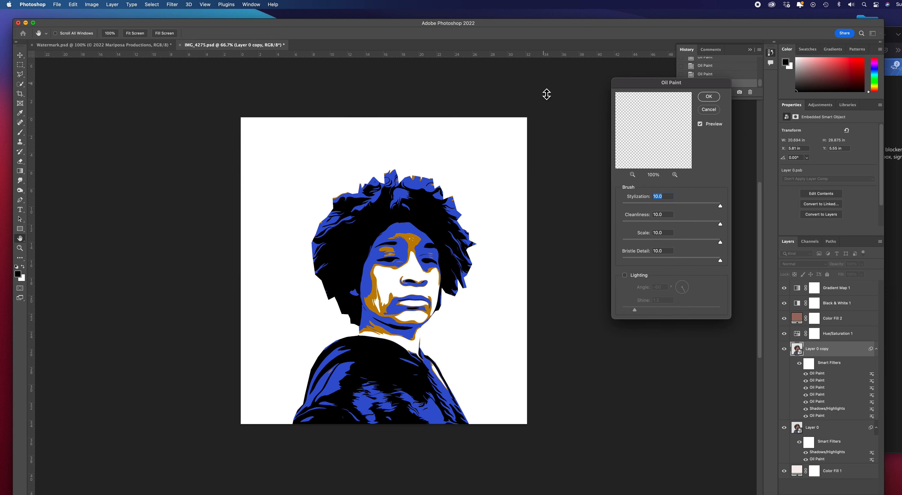
click(717, 100)
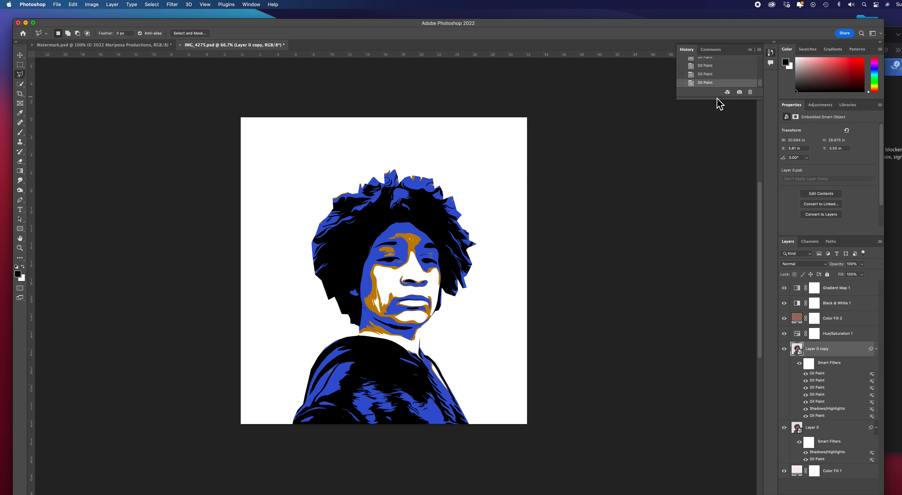
click(172, 5)
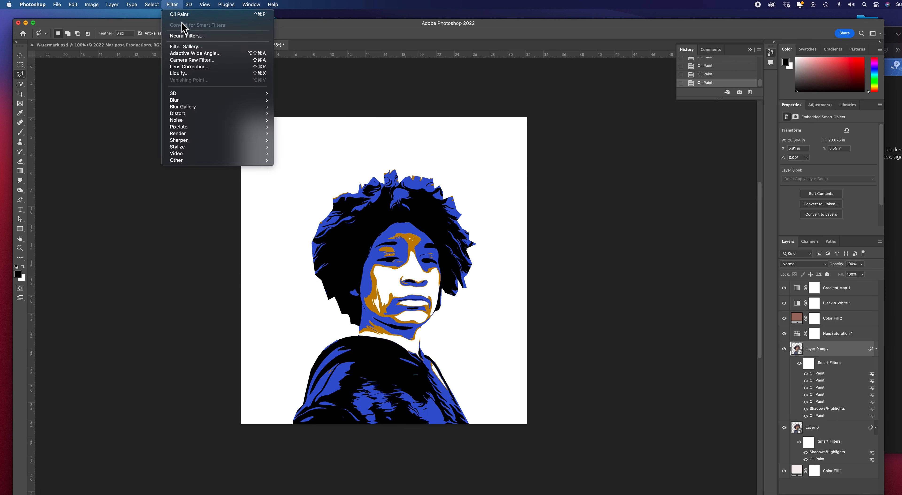
click(185, 16)
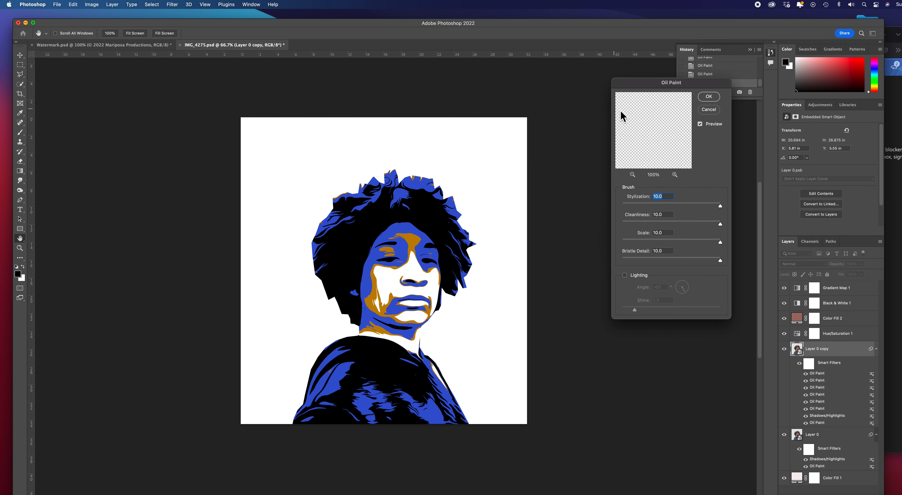
click(709, 97)
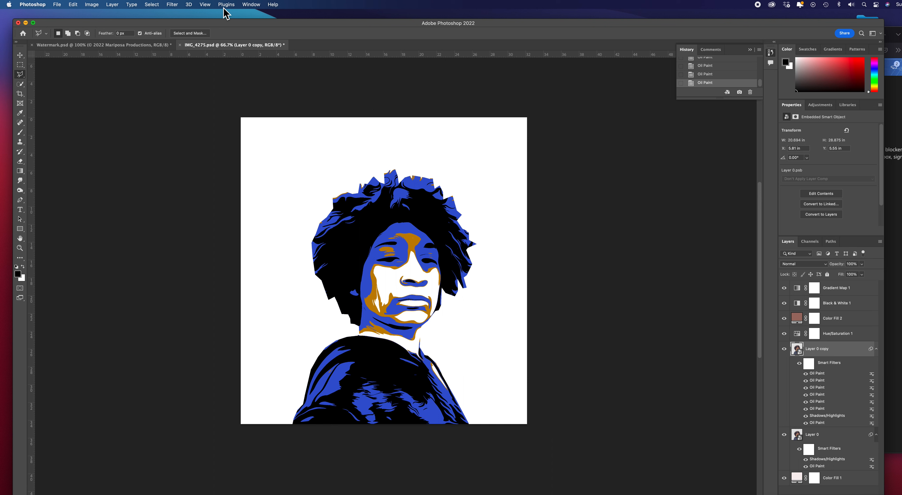
click(177, 11)
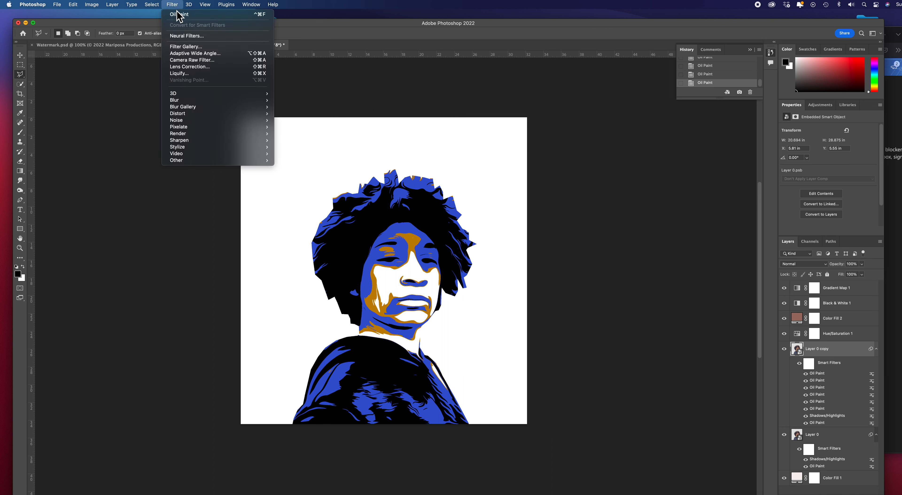
click(179, 15)
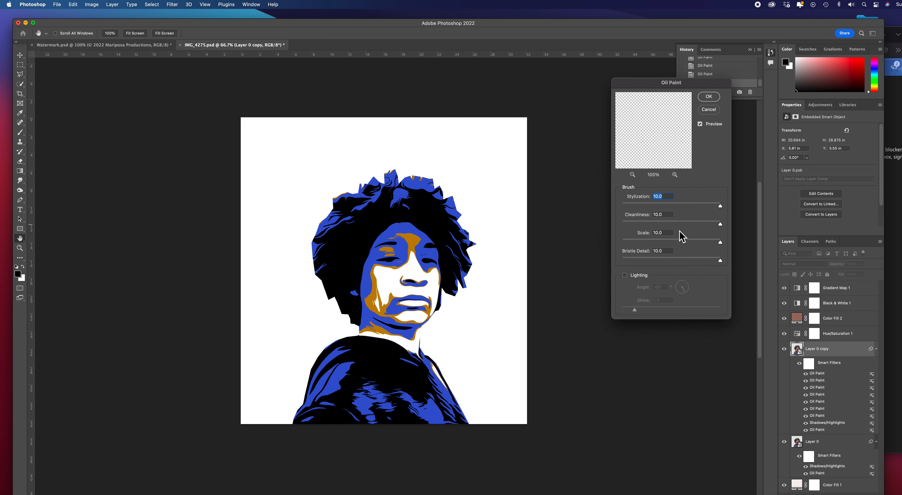
click(709, 97)
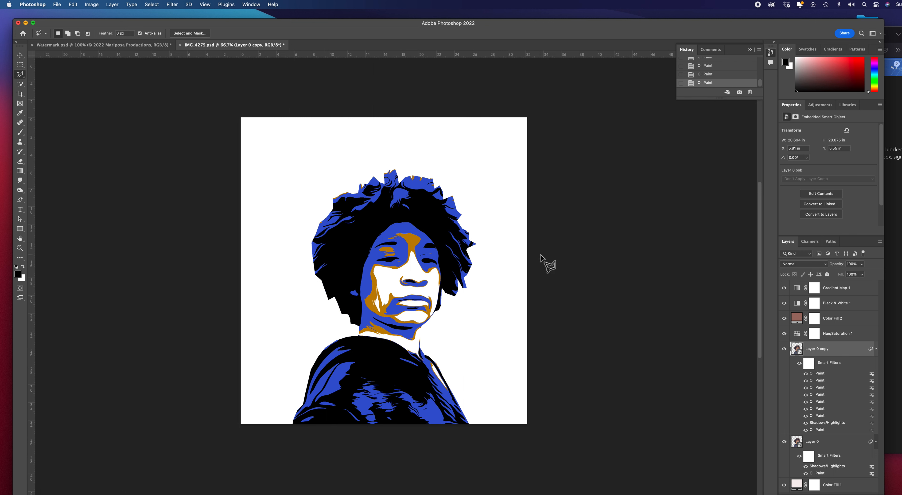
- Add a layer mask to Layer 0 copy and set up the Brush tool at 35 px with black as the foreground colour
key(super+plus)
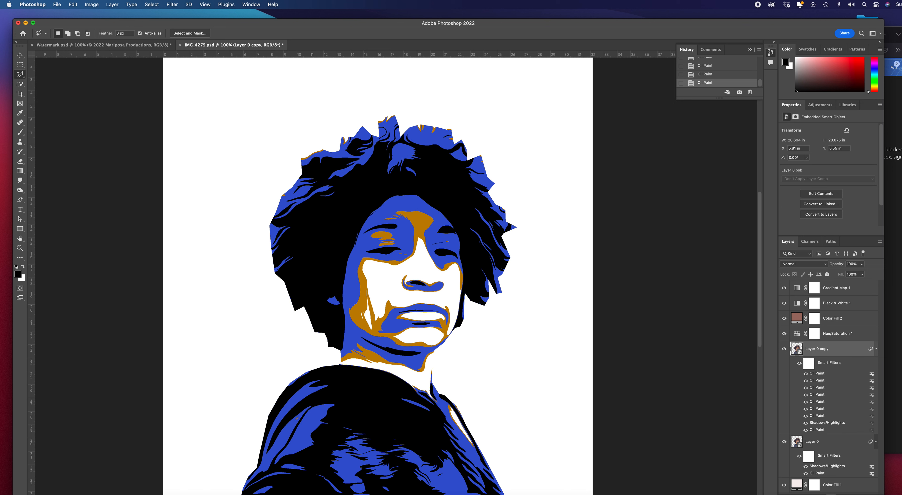
click(822, 494)
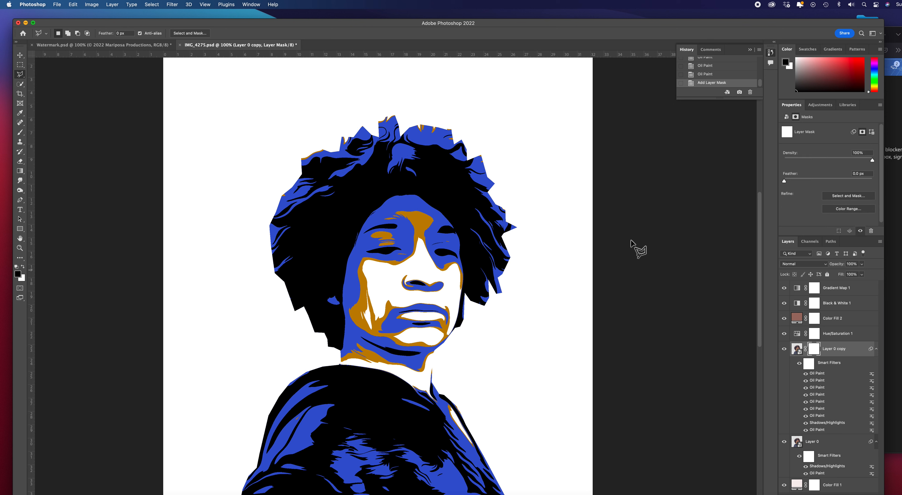
click(24, 132)
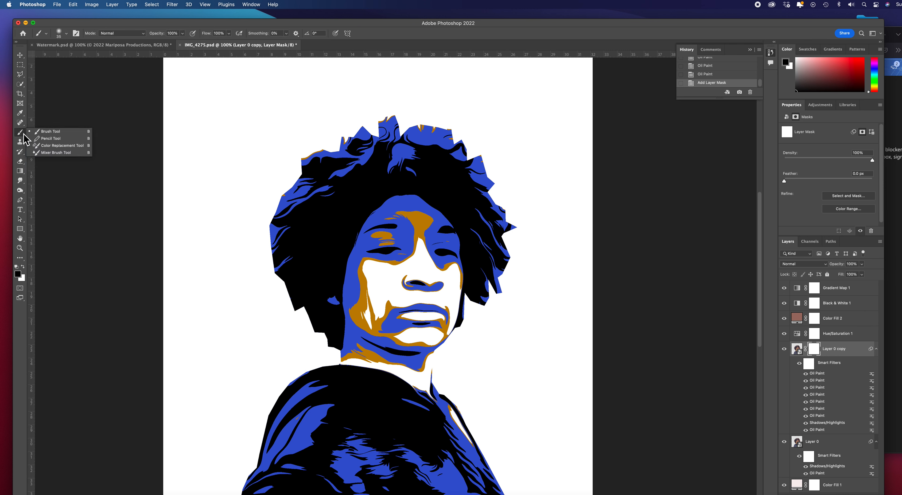
click(51, 132)
right_click(323, 198)
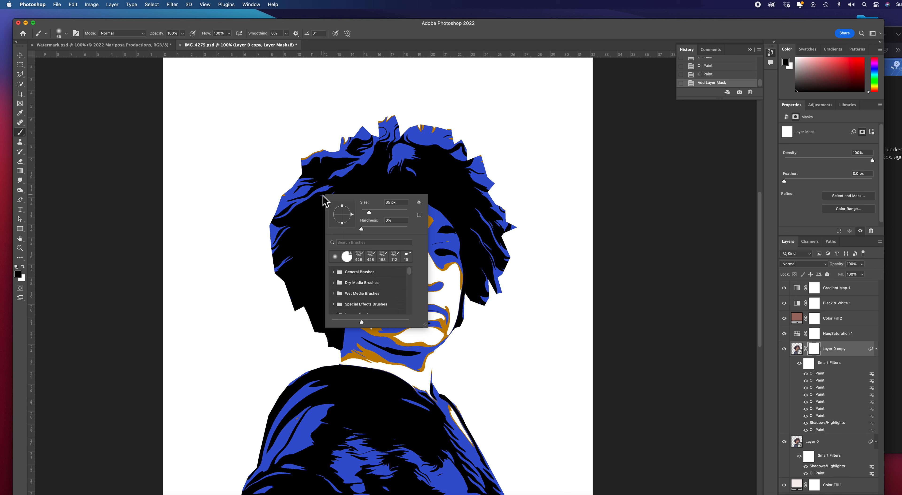
click(361, 231)
- Paint black on the Layer 0 copy mask over both eyes, the nose and the mouth to bring back finer detail
click(446, 255)
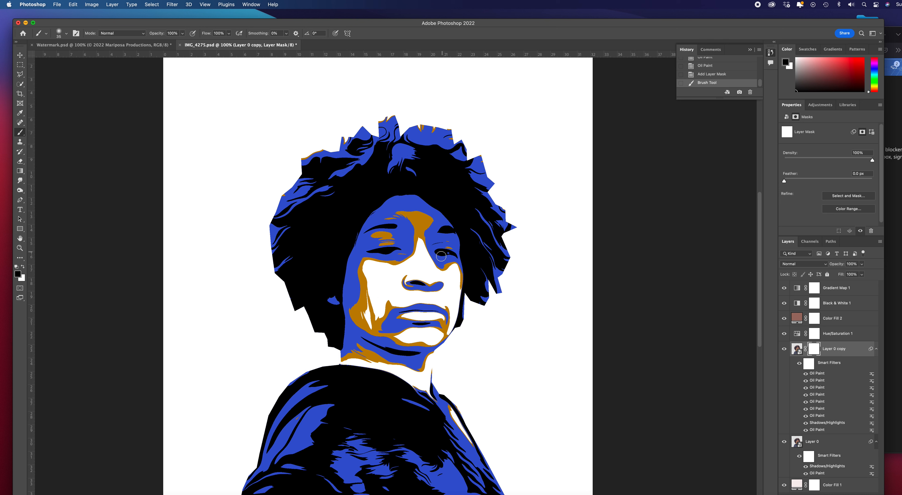
mouse_move(452, 259)
mouse_down()
mouse_move(440, 247)
mouse_move(458, 248)
mouse_move(439, 258)
mouse_move(459, 258)
mouse_move(435, 249)
mouse_move(463, 249)
mouse_up()
click(459, 259)
mouse_move(409, 251)
mouse_down()
mouse_move(374, 257)
mouse_move(399, 248)
mouse_move(373, 253)
mouse_move(385, 243)
mouse_move(394, 243)
mouse_move(374, 257)
mouse_move(406, 253)
mouse_move(379, 262)
mouse_move(413, 254)
mouse_move(368, 252)
mouse_move(400, 246)
mouse_move(363, 249)
mouse_move(408, 258)
mouse_move(361, 263)
mouse_move(424, 285)
mouse_up()
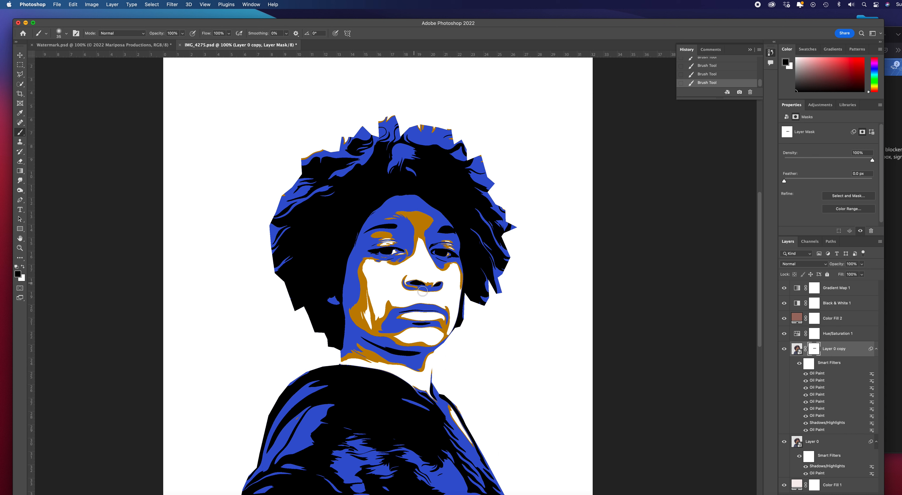
mouse_move(411, 315)
mouse_down()
mouse_move(441, 316)
mouse_move(434, 323)
mouse_up()
- Paint black on the same mask over parts of the hair and the shaded cheek to restore texture there
mouse_move(447, 188)
mouse_down()
mouse_move(487, 201)
mouse_move(459, 176)
mouse_move(503, 238)
mouse_move(479, 217)
mouse_move(500, 252)
mouse_move(473, 218)
mouse_move(493, 260)
mouse_move(470, 228)
mouse_move(480, 294)
mouse_move(476, 245)
mouse_move(493, 251)
mouse_move(450, 194)
mouse_move(478, 208)
mouse_move(457, 167)
mouse_move(478, 180)
mouse_move(453, 158)
mouse_move(389, 149)
mouse_move(312, 217)
mouse_move(390, 136)
mouse_move(309, 217)
mouse_move(342, 200)
mouse_move(309, 244)
mouse_move(308, 206)
mouse_move(324, 194)
mouse_up()
mouse_move(330, 165)
mouse_down()
mouse_move(384, 148)
mouse_move(446, 146)
mouse_move(428, 142)
mouse_move(463, 157)
mouse_move(484, 204)
mouse_move(472, 187)
mouse_move(487, 237)
mouse_move(484, 306)
mouse_move(464, 264)
mouse_move(458, 323)
mouse_move(412, 373)
mouse_move(426, 378)
mouse_move(429, 361)
mouse_move(430, 397)
mouse_move(369, 368)
mouse_move(356, 344)
mouse_up()
mouse_move(355, 315)
mouse_down()
mouse_move(403, 310)
mouse_move(394, 253)
mouse_move(404, 249)
mouse_move(364, 256)
mouse_move(384, 239)
mouse_move(411, 245)
mouse_up()
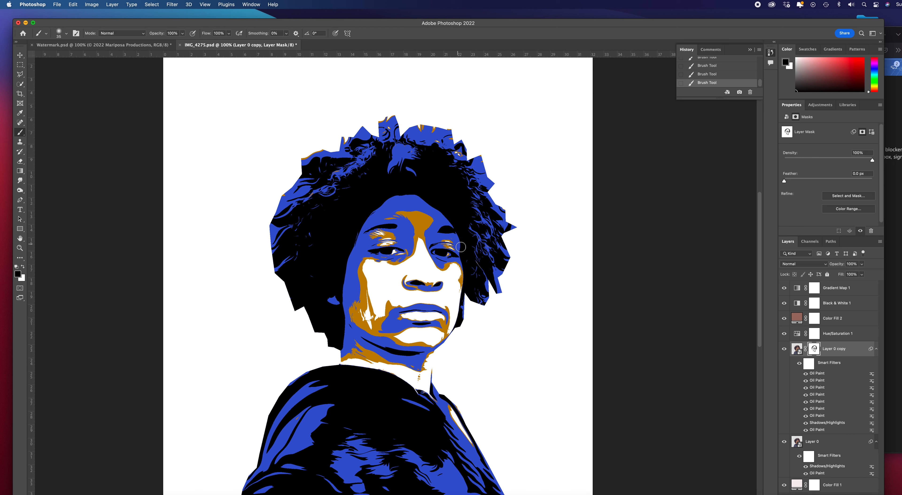
- Open the gradient of the Gradient Map 1 layer for editing
click(866, 296)
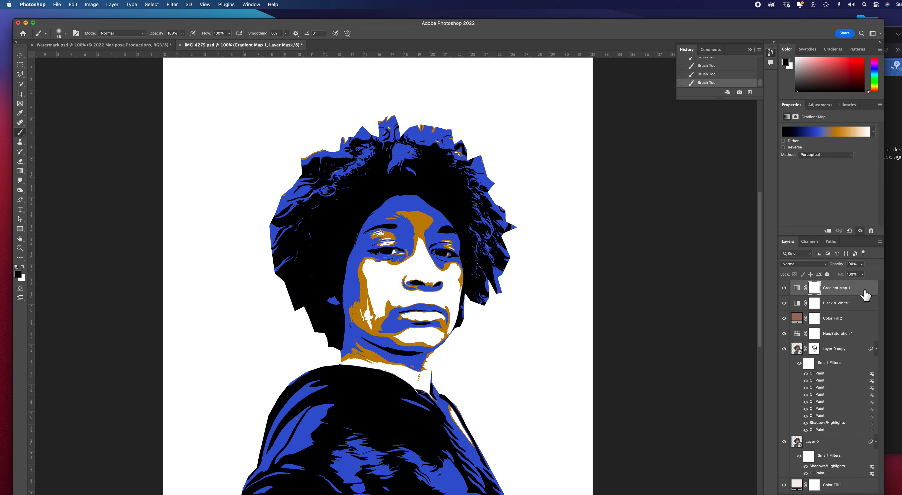
click(829, 132)
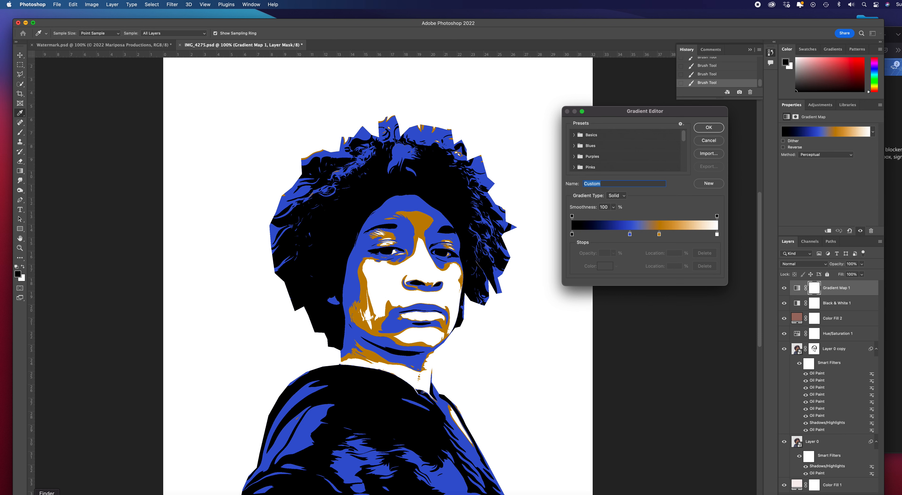
- Switch to Finder, locate the Vector Style folder inside Photo II 2021 on the iCloud Desktop, and close the window
click(46, 494)
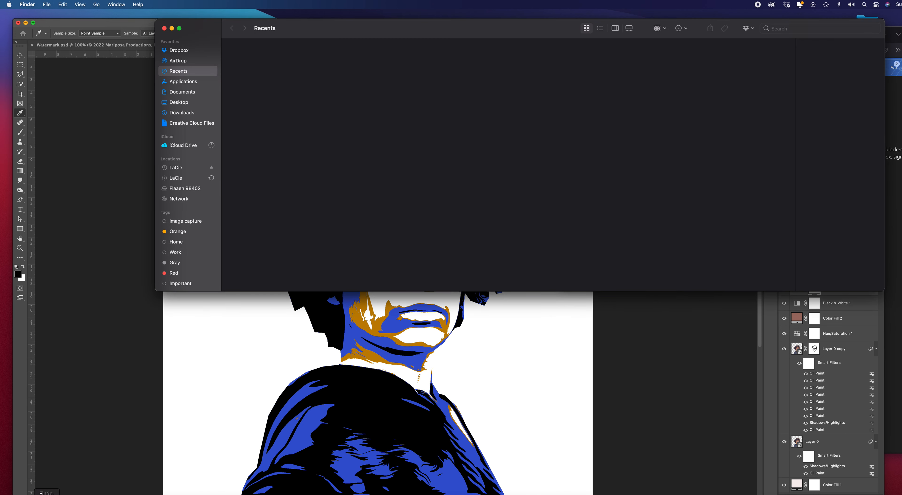
click(184, 146)
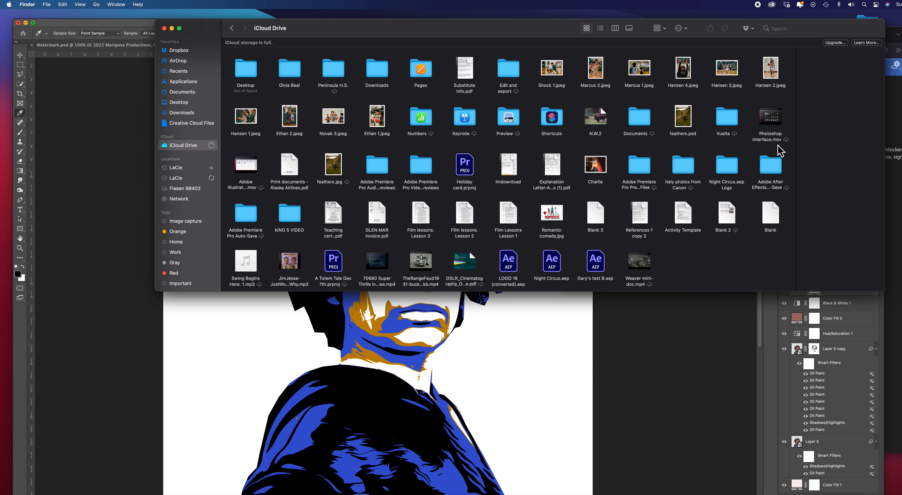
click(252, 75)
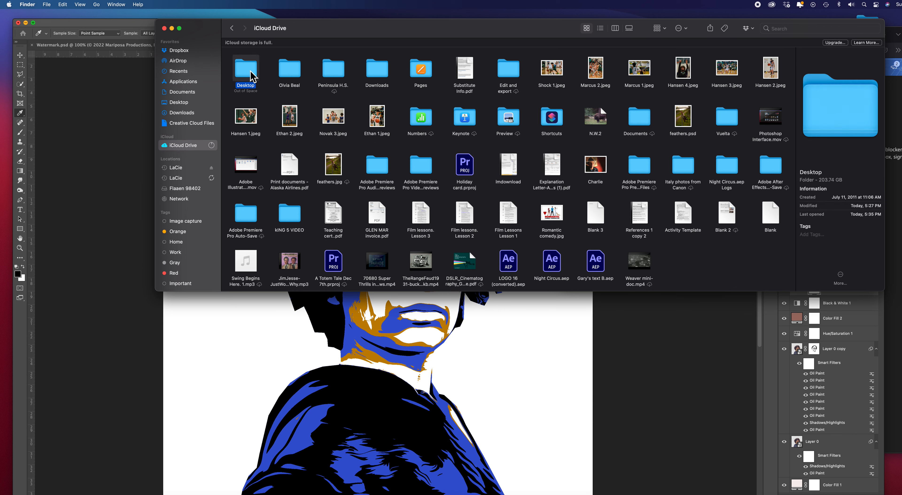
double_click(252, 75)
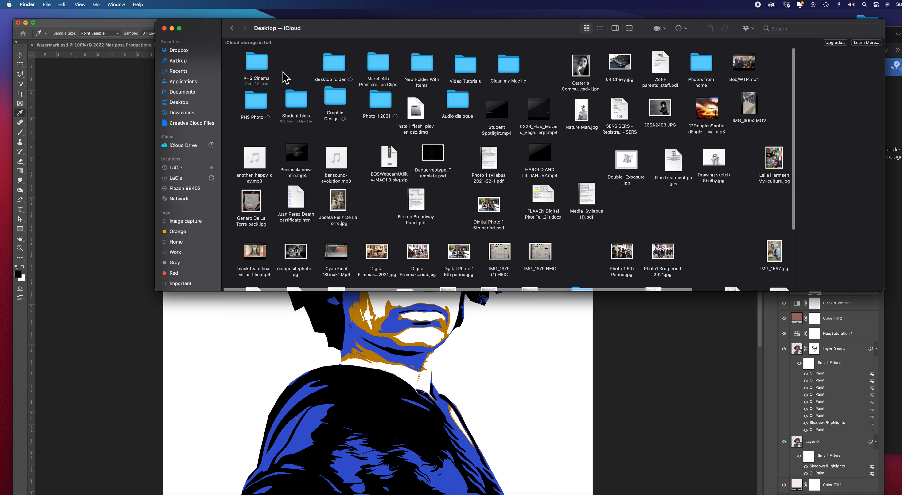
click(380, 102)
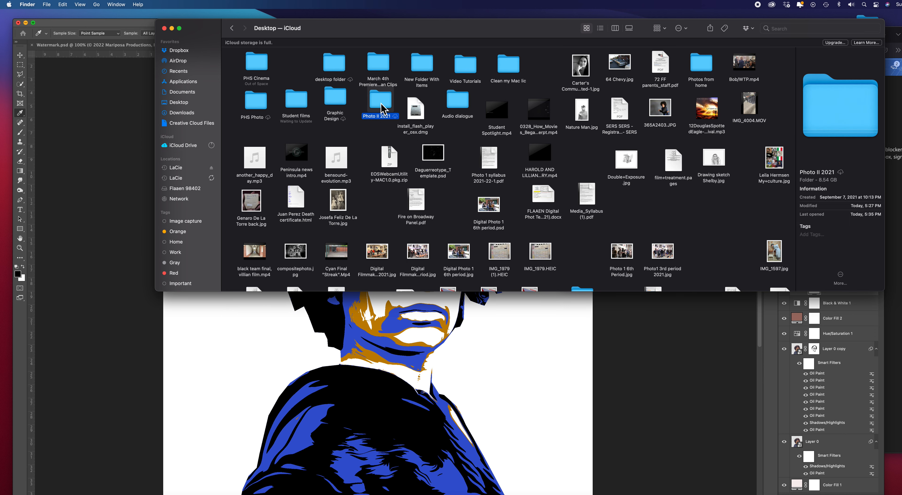
double_click(380, 102)
double_click(463, 209)
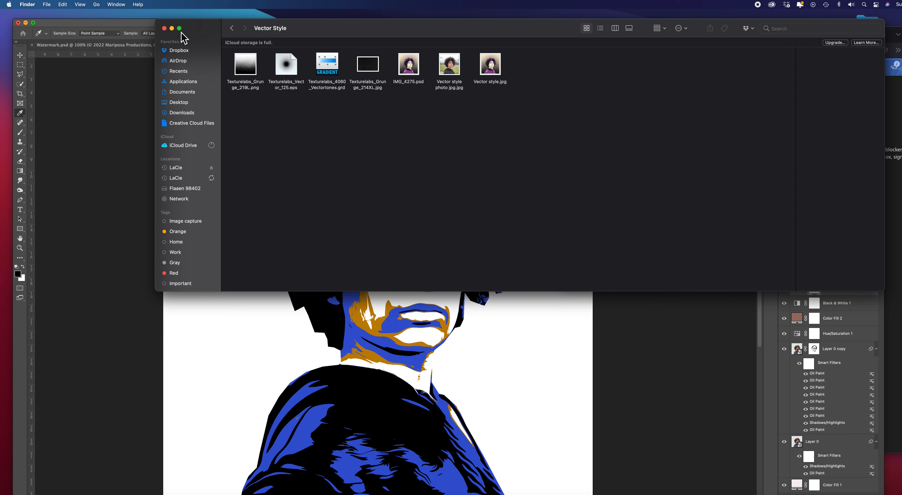
click(165, 29)
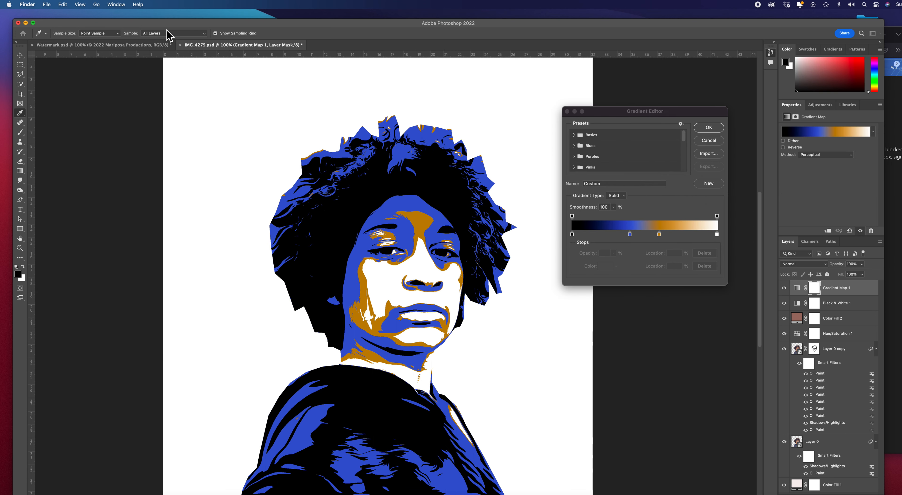
click(681, 124)
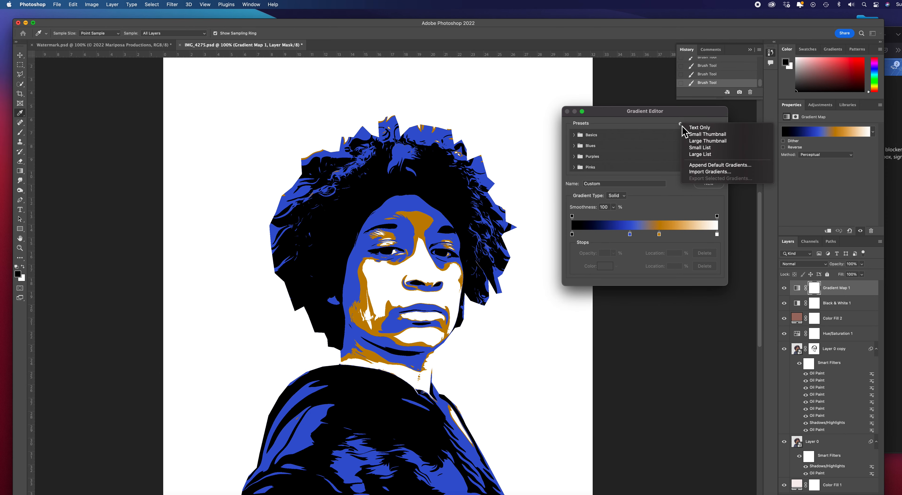
click(710, 173)
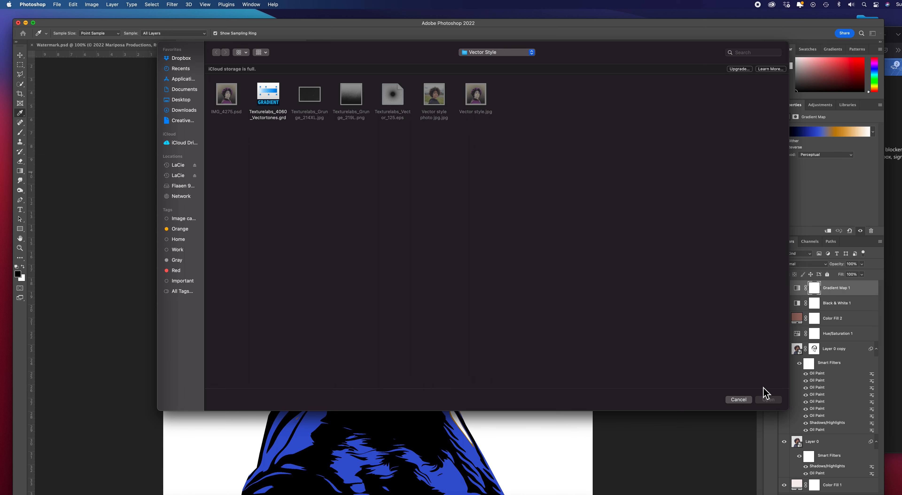
click(739, 400)
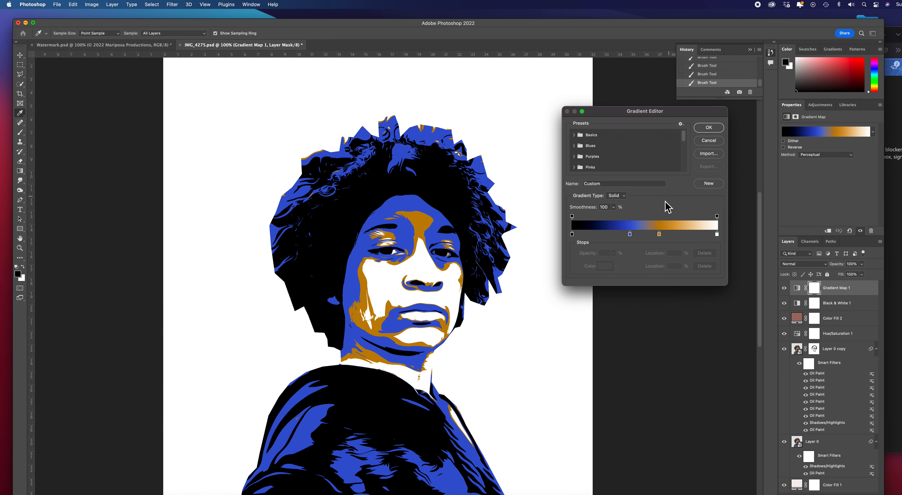
- Expand the Texturelabs_4060_Vectortones folder in the gradient presets
scroll(685, 139, down, 1)
drag(686, 144, 688, 173)
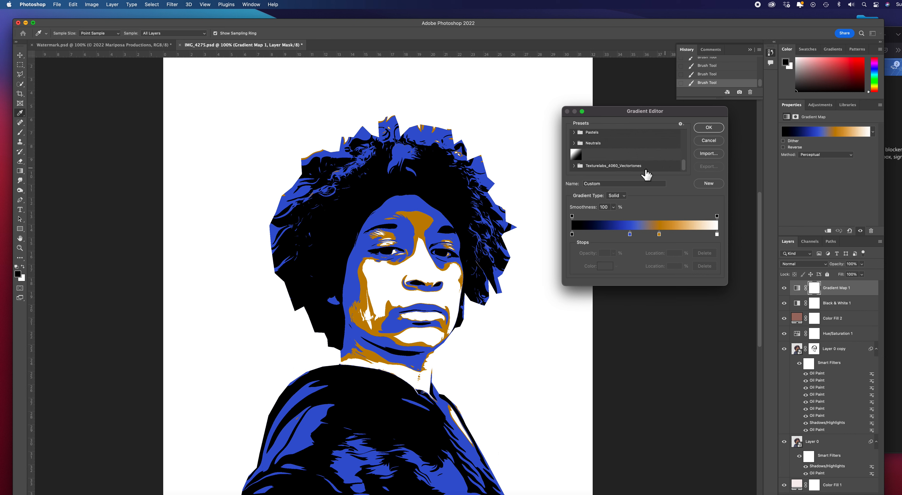
click(575, 166)
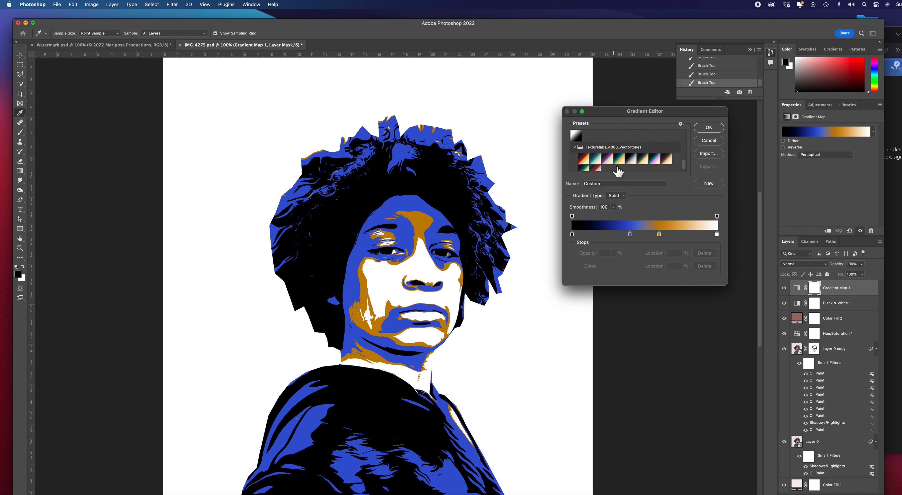
- Try the Texturelabs_4060_Vectortones presets one after another on the portrait, from red and gold through to navy, red and grey
click(588, 157)
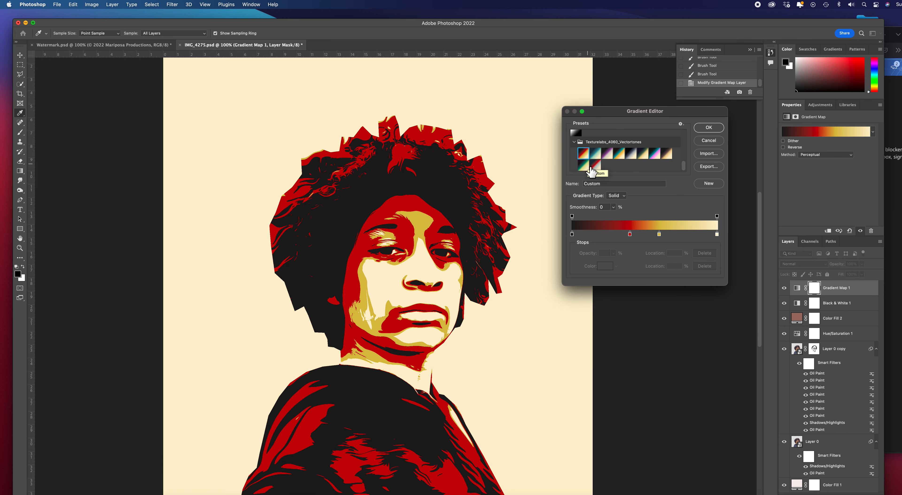
click(597, 157)
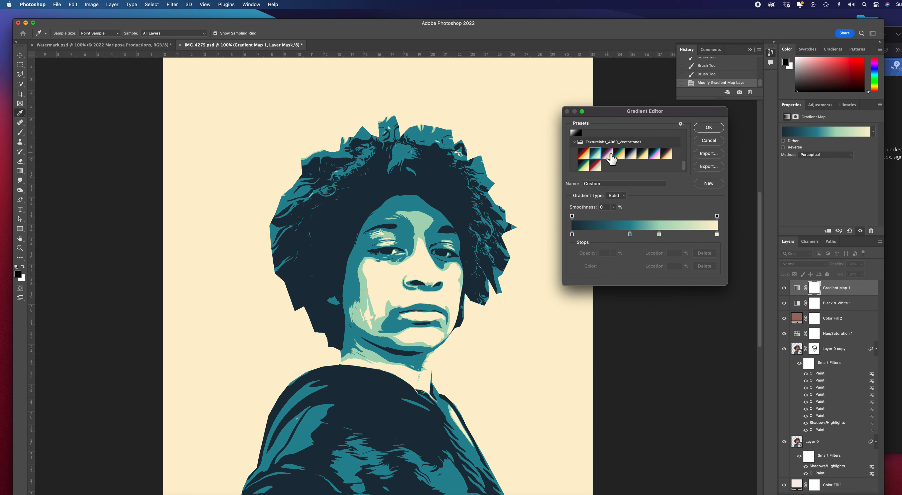
click(609, 156)
click(621, 156)
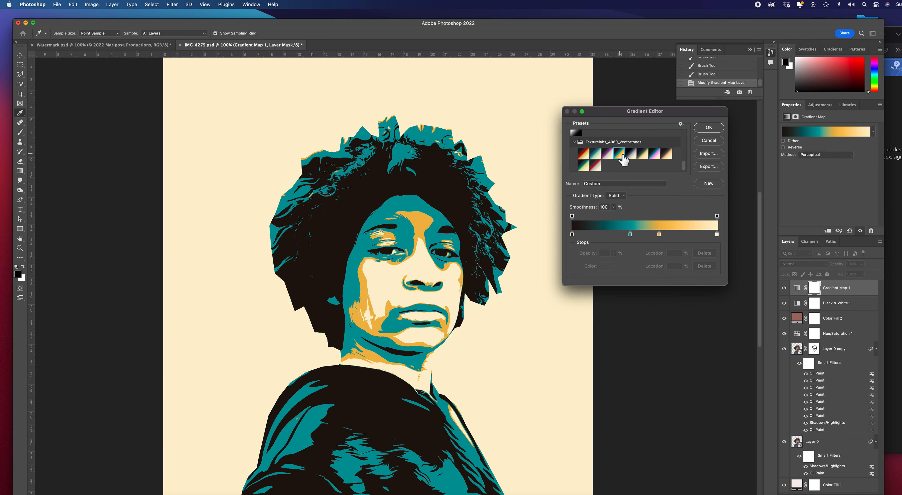
click(633, 159)
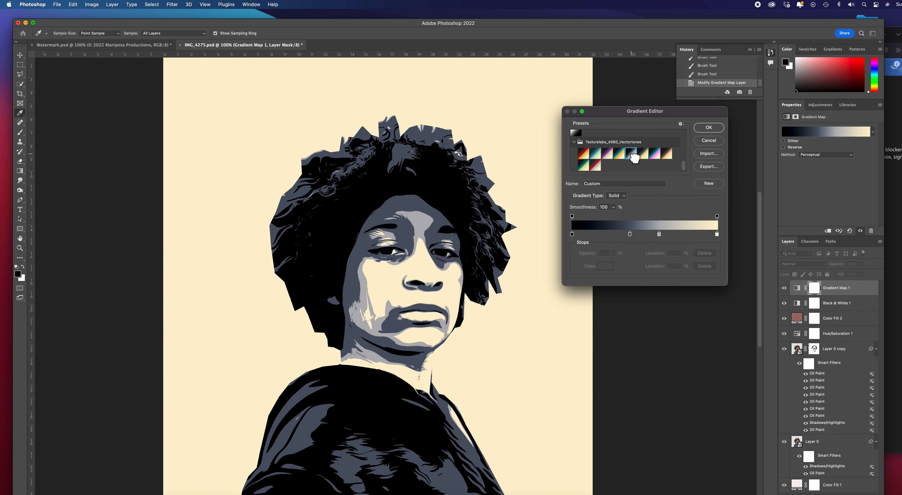
click(647, 158)
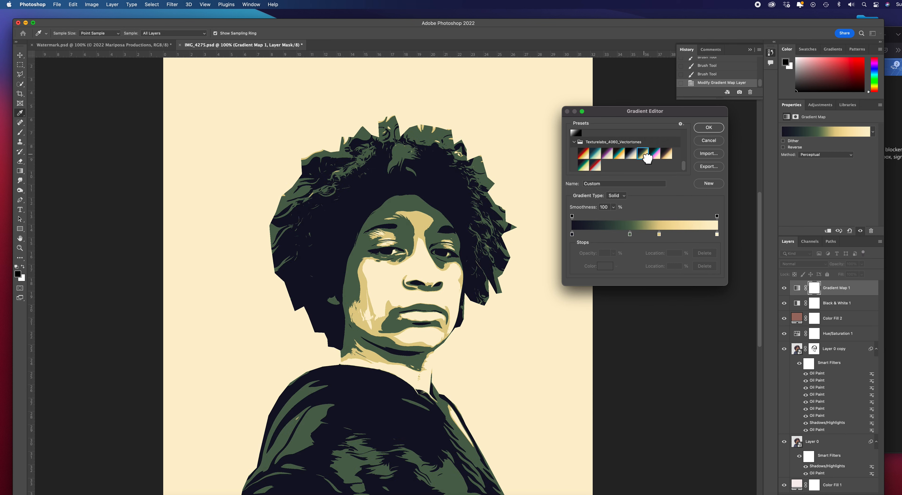
click(658, 157)
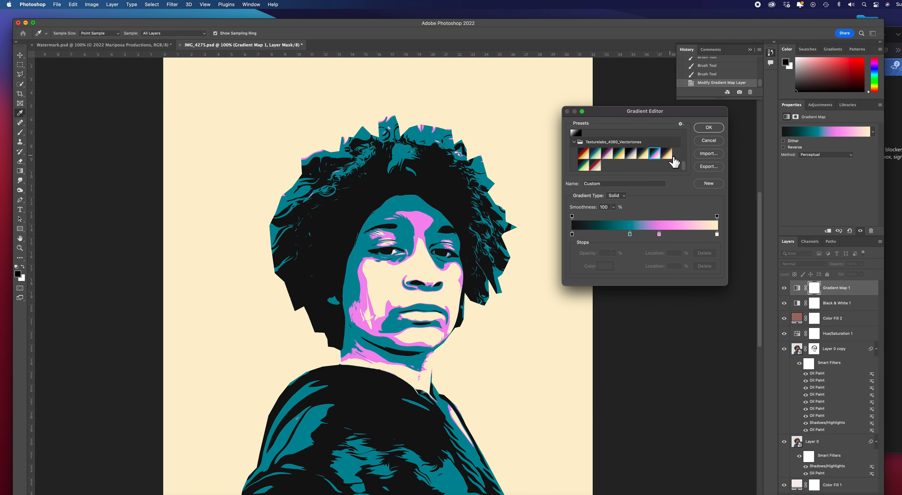
click(672, 159)
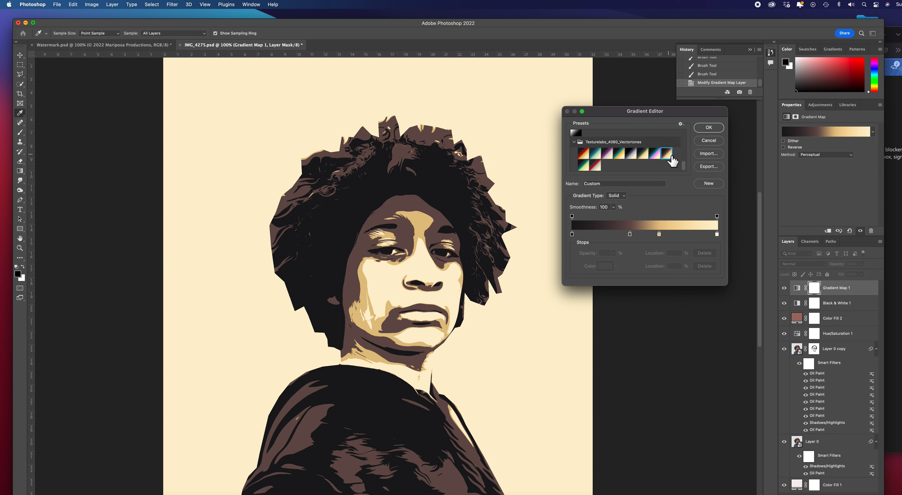
click(584, 165)
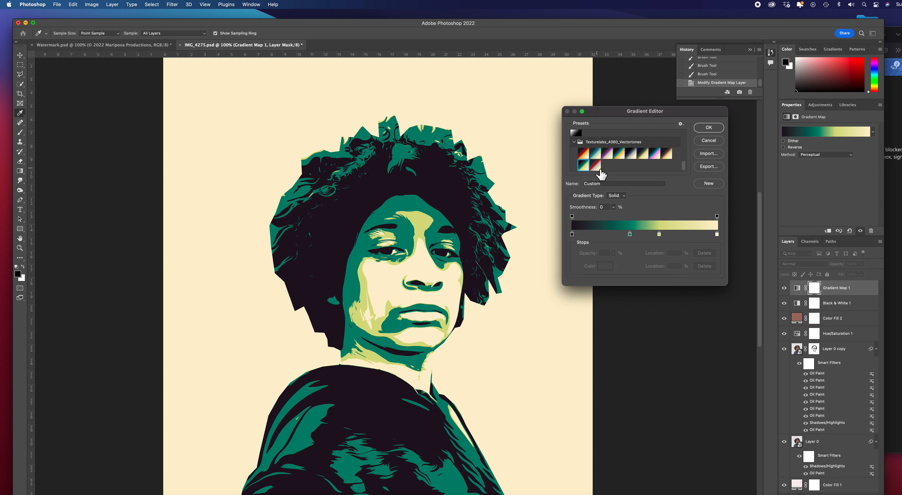
click(600, 169)
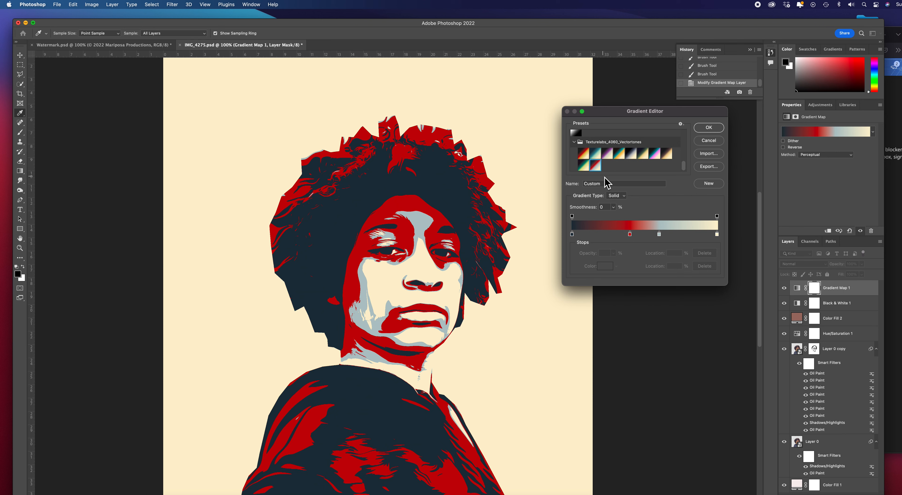
- Cycle through the first Vectortones presets again and apply the black, purple, grey and cream gradient
click(588, 154)
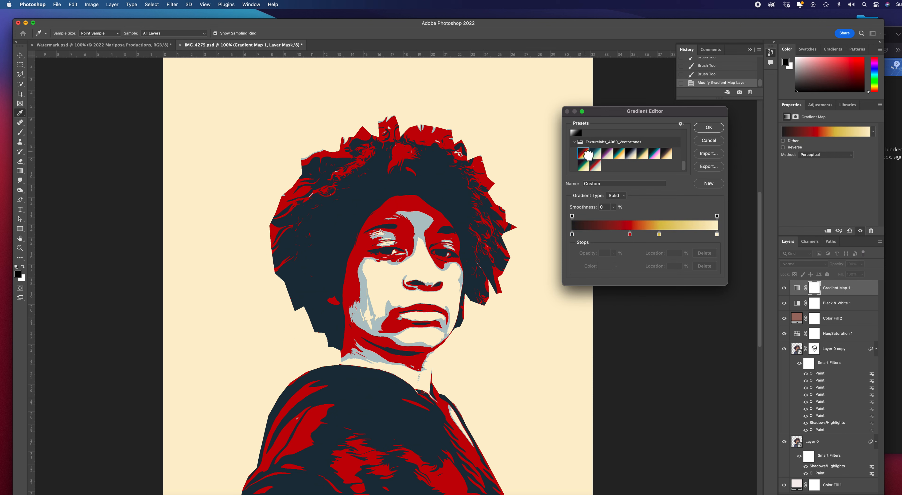
click(599, 155)
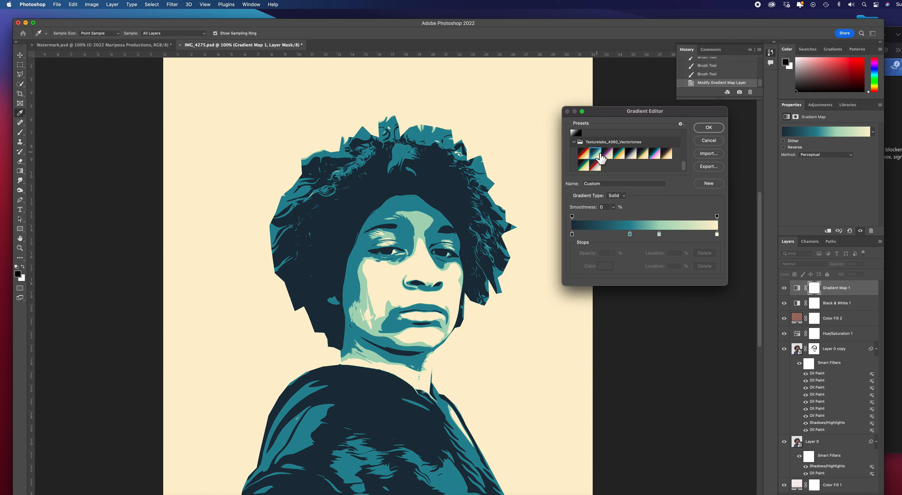
click(609, 155)
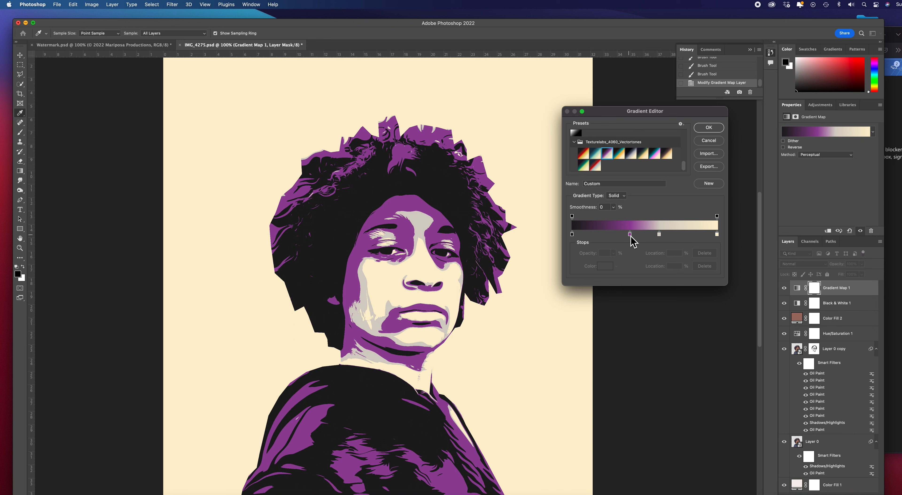
- Try the purple stop at 30% and return it to 40%, set the grey stop's location to 63%, and accept the gradient
drag(632, 236, 619, 236)
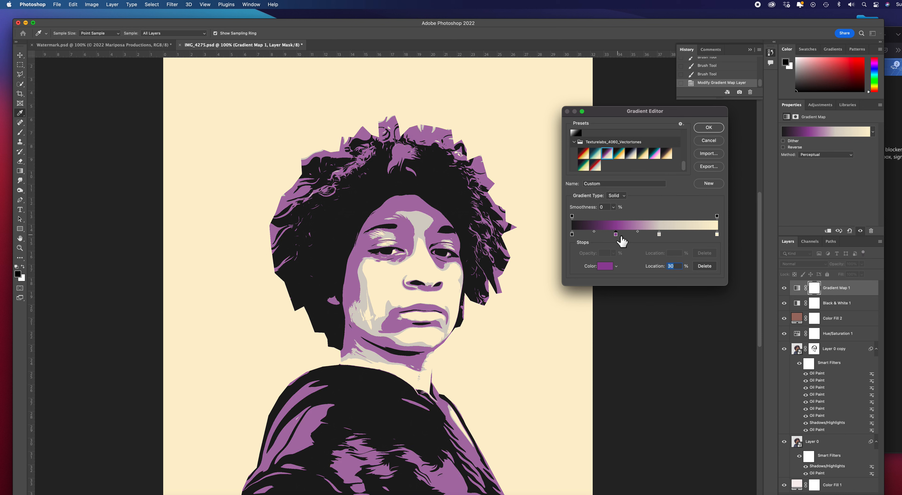
drag(619, 235, 632, 236)
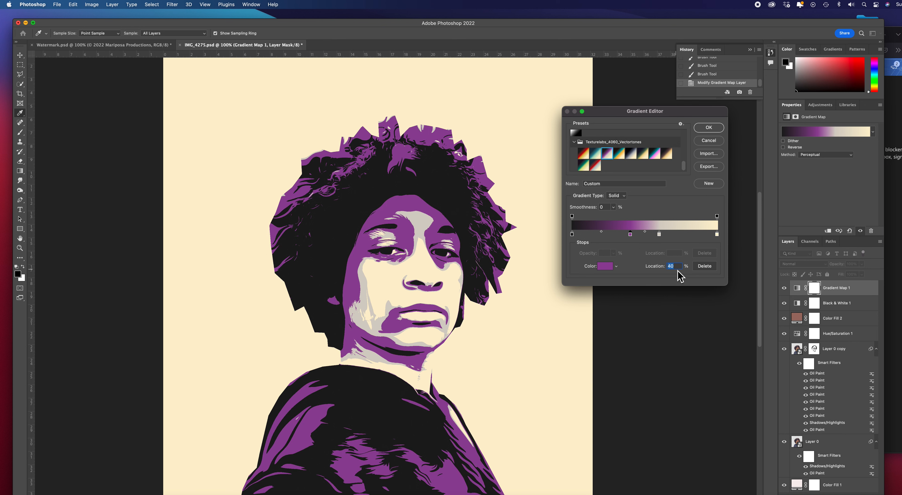
mouse_move(660, 235)
mouse_down()
mouse_move(688, 239)
mouse_move(667, 237)
mouse_up()
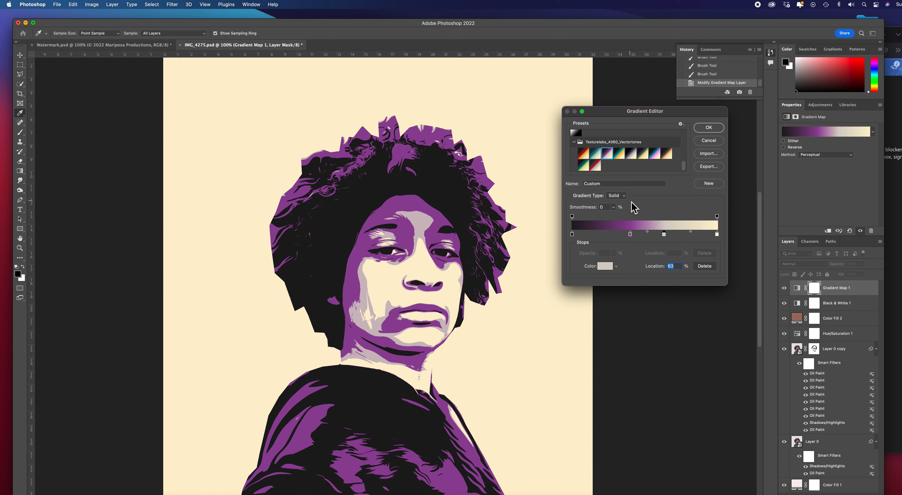
click(710, 128)
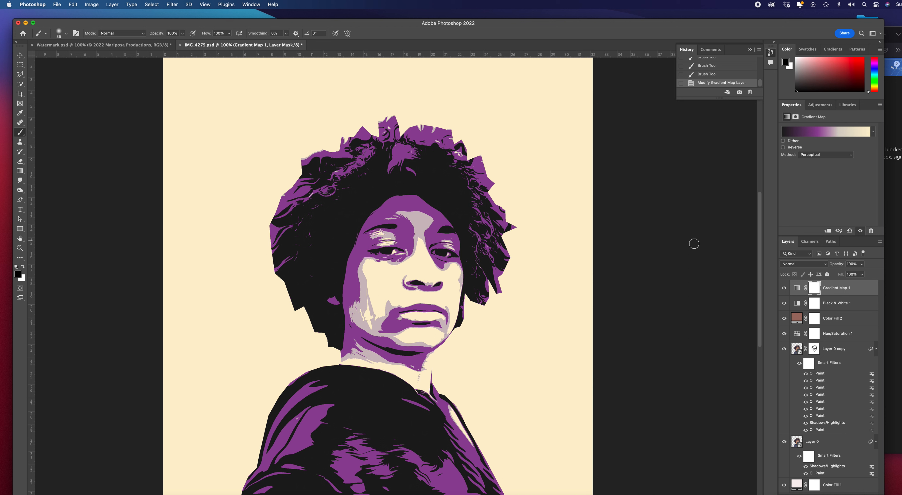
- Recolour the Color Fill 2 layer to a muted gold with a hue of 45°, adjusting its saturation and brightness
double_click(801, 318)
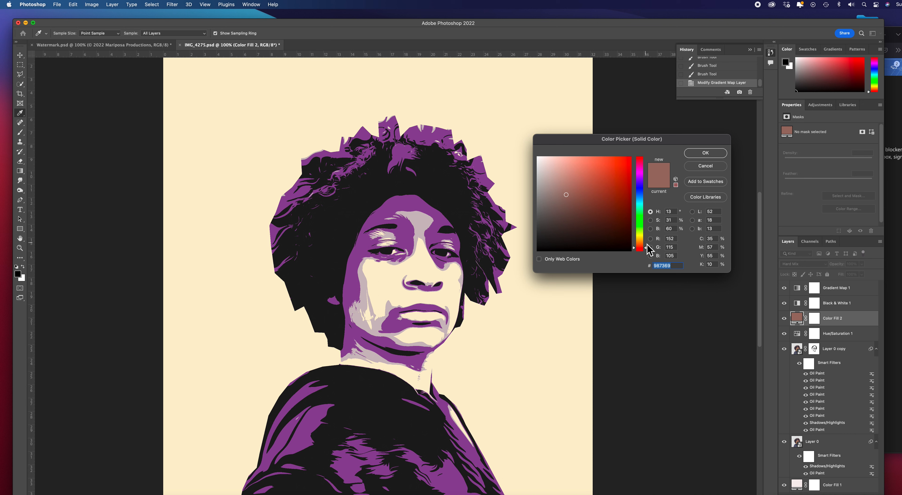
drag(646, 249, 648, 162)
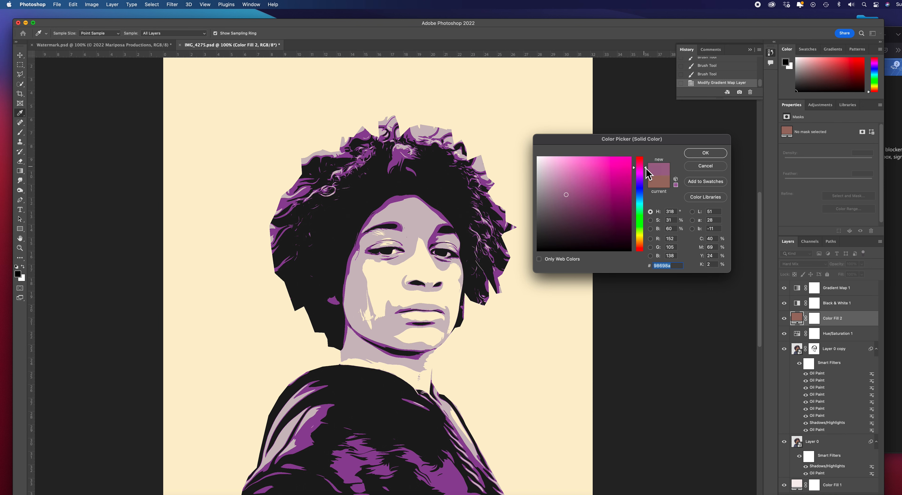
drag(646, 172, 643, 243)
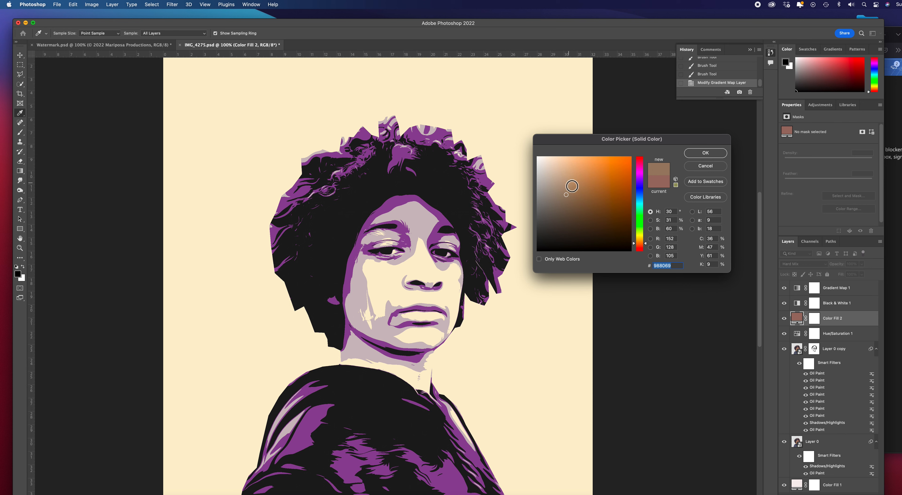
click(573, 187)
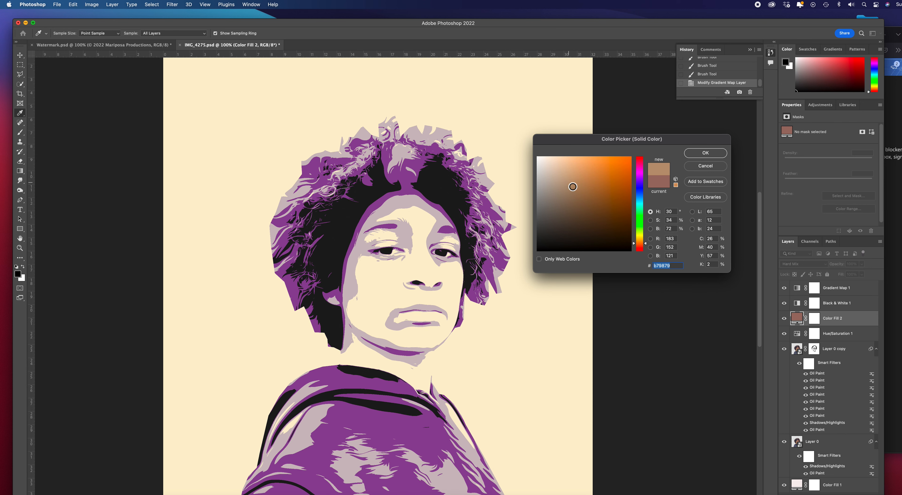
mouse_move(574, 188)
mouse_down()
mouse_move(569, 195)
mouse_move(586, 191)
mouse_up()
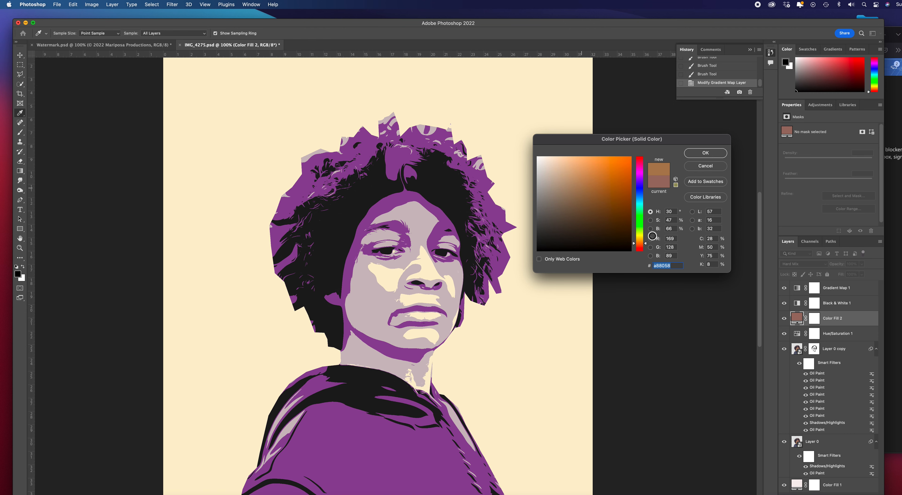
drag(648, 244, 649, 239)
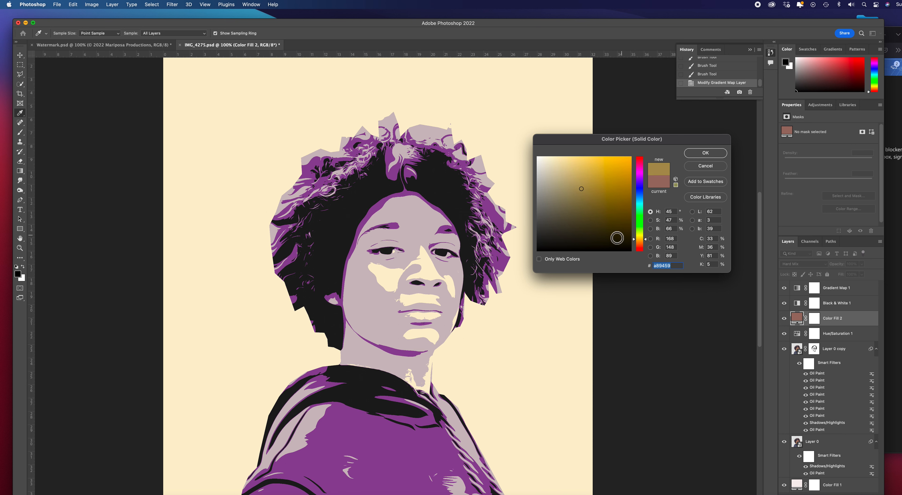
drag(580, 191, 577, 193)
click(700, 157)
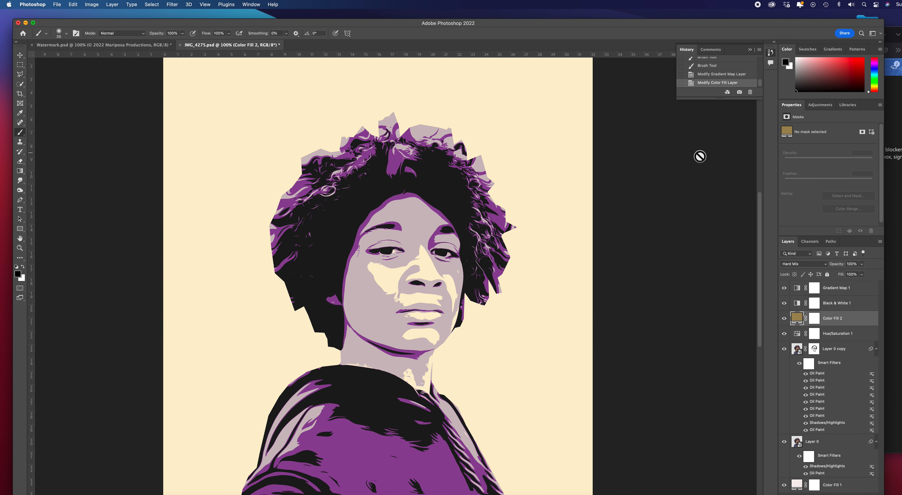
- Open the Gradient Map 1 layer's gradient for editing and expand the Texturelabs_4060_Vectortones preset folder
click(844, 293)
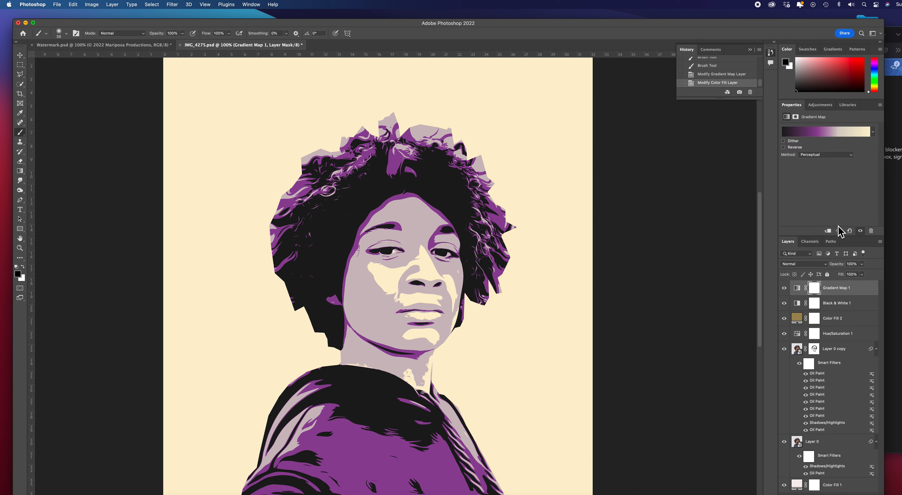
click(829, 134)
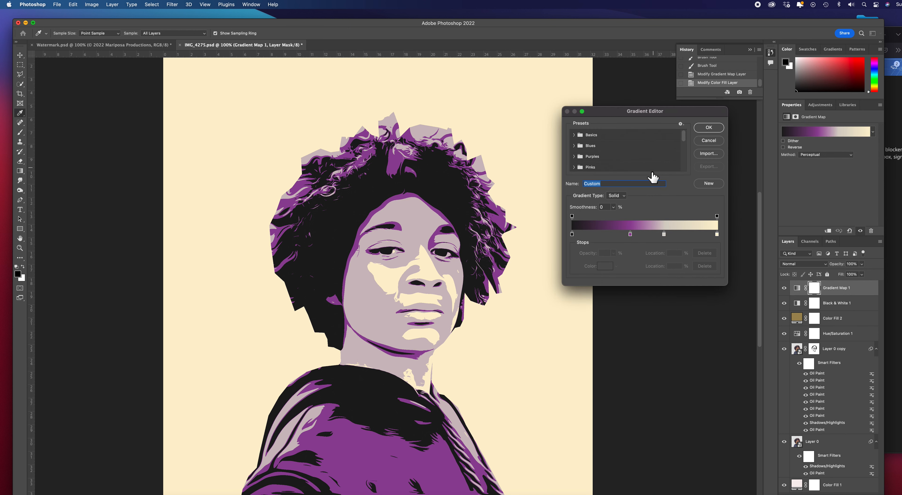
drag(684, 139, 685, 166)
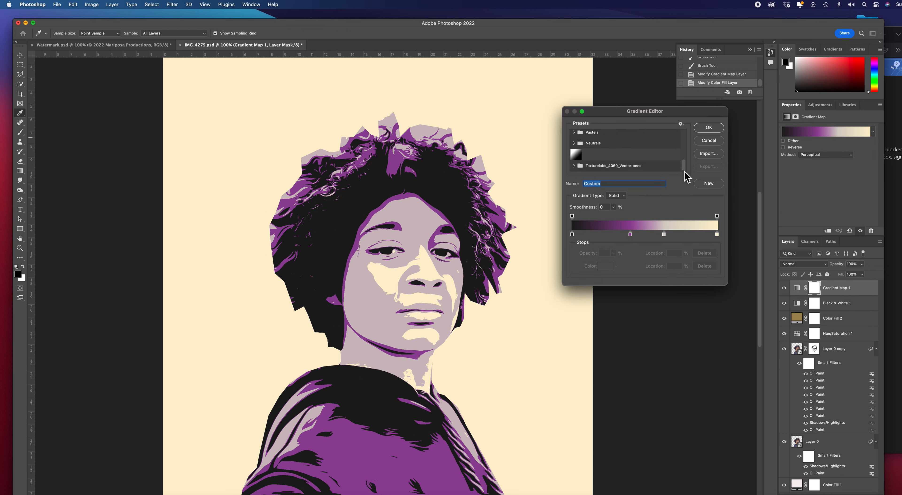
click(623, 167)
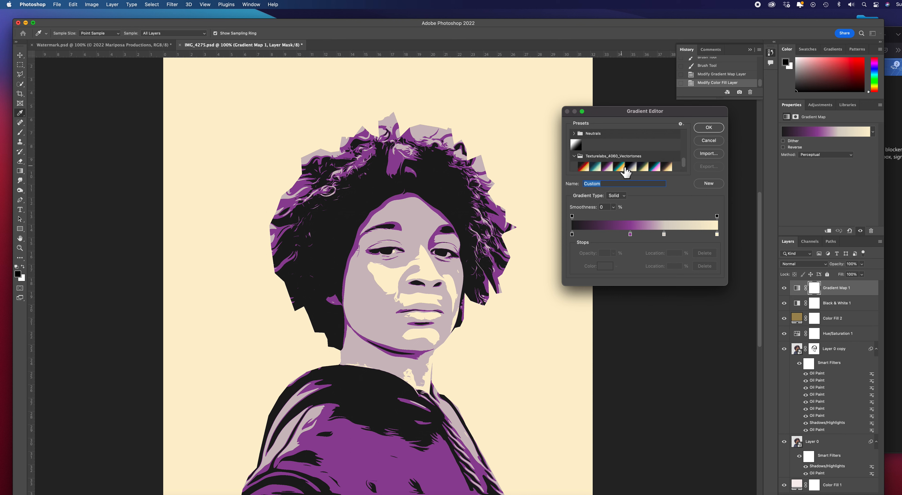
- Compare several Vectortones presets on the recoloured portrait, including slate grey and teal-pink, and apply the purple and grey one
click(621, 167)
click(643, 170)
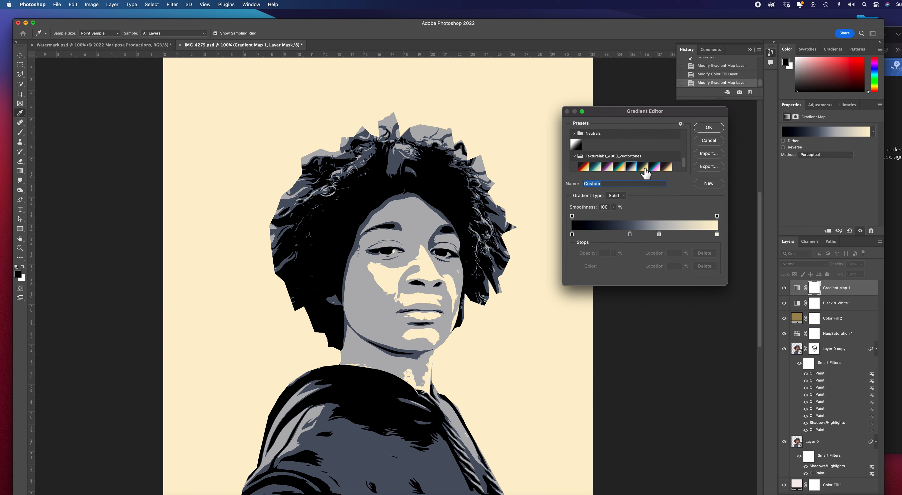
click(655, 169)
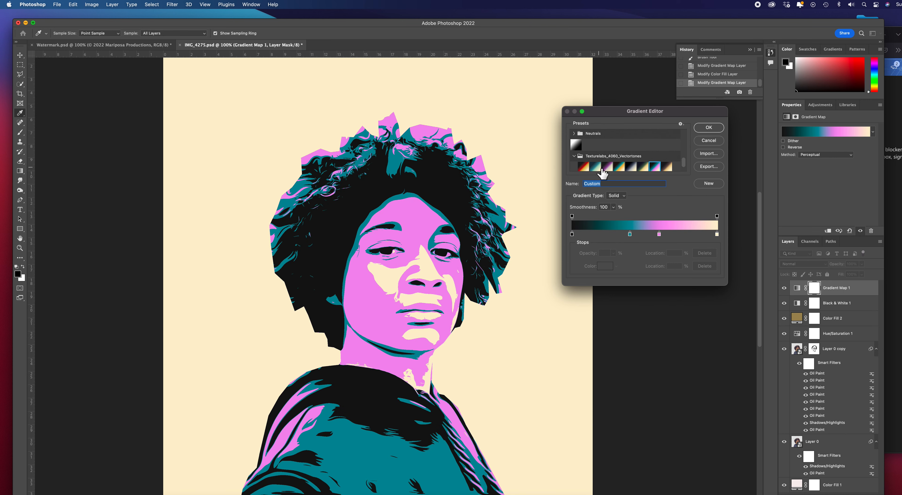
click(597, 168)
click(609, 168)
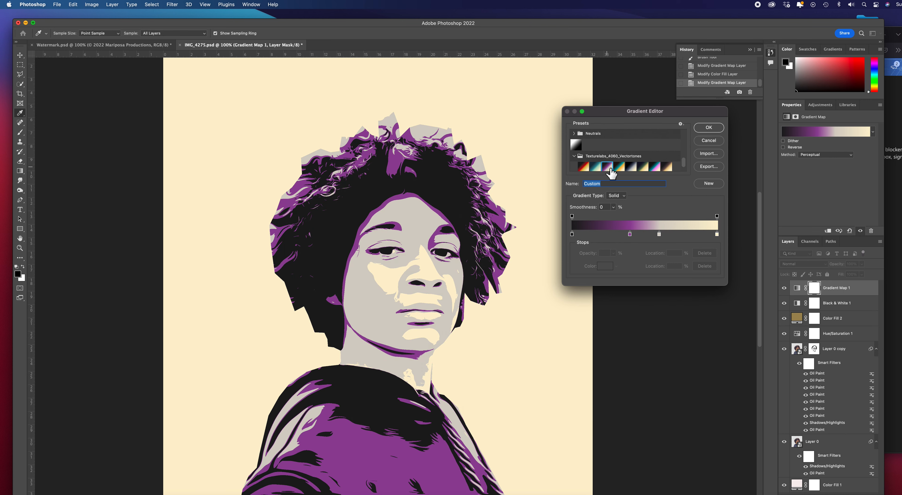
- Accept the purple and grey gradient preset and place the Texturelabs_Vector_125.eps sunburst as an embedded object
click(709, 127)
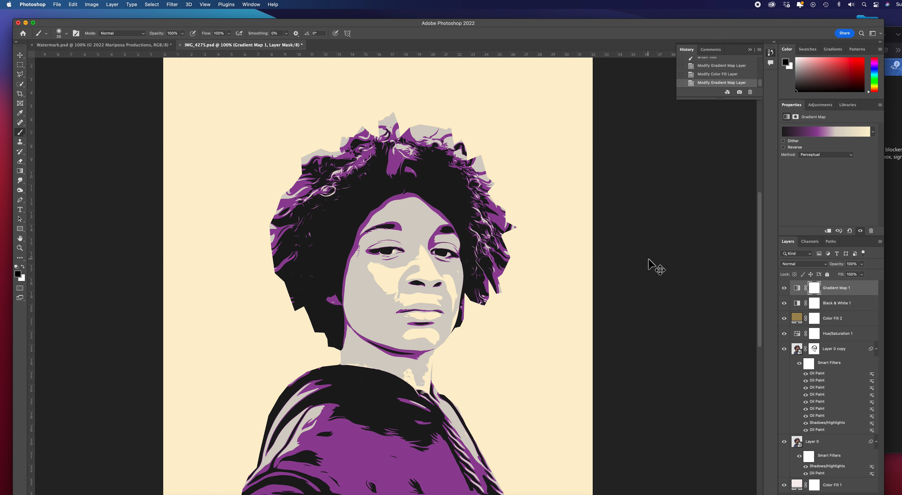
key(super+minus)
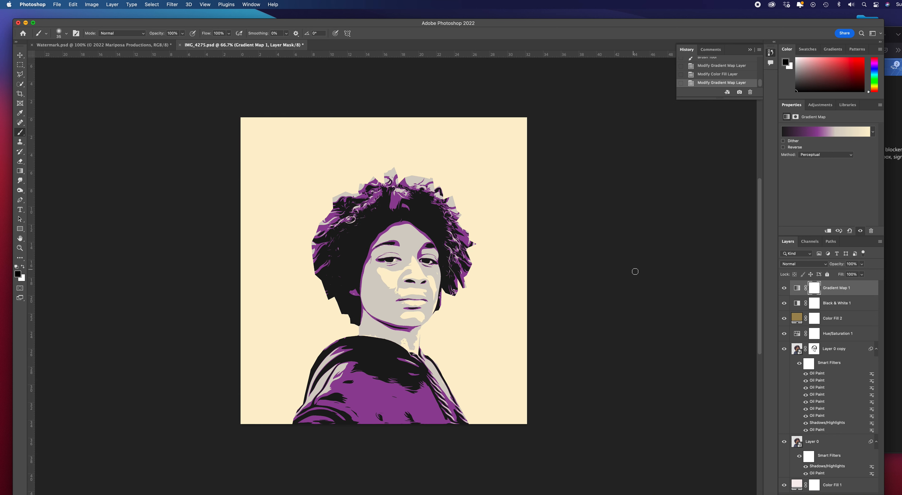
click(57, 5)
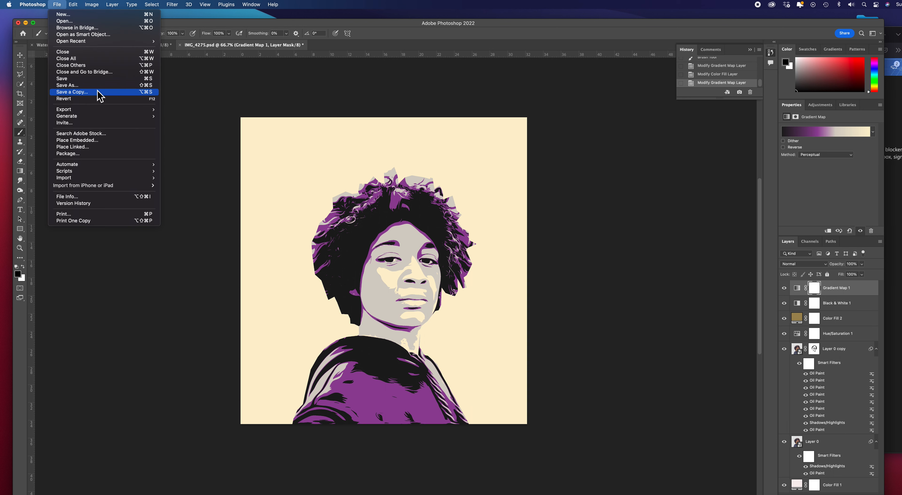
click(86, 142)
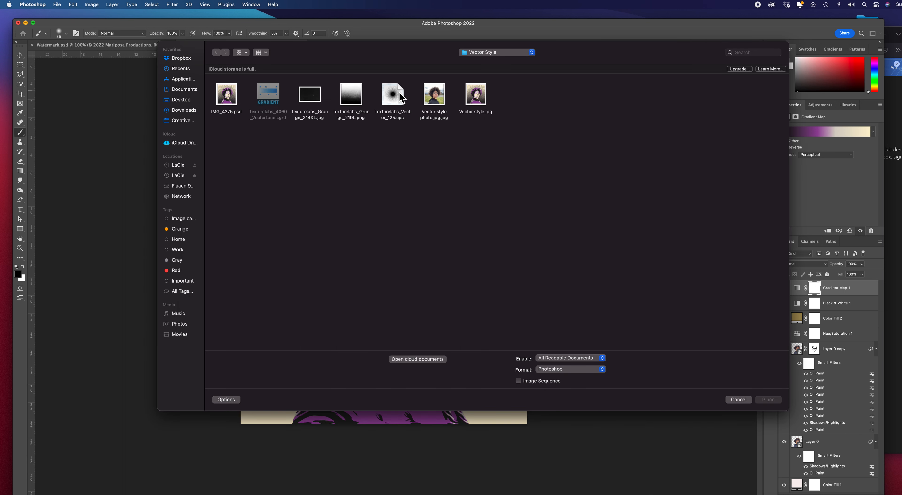
click(401, 92)
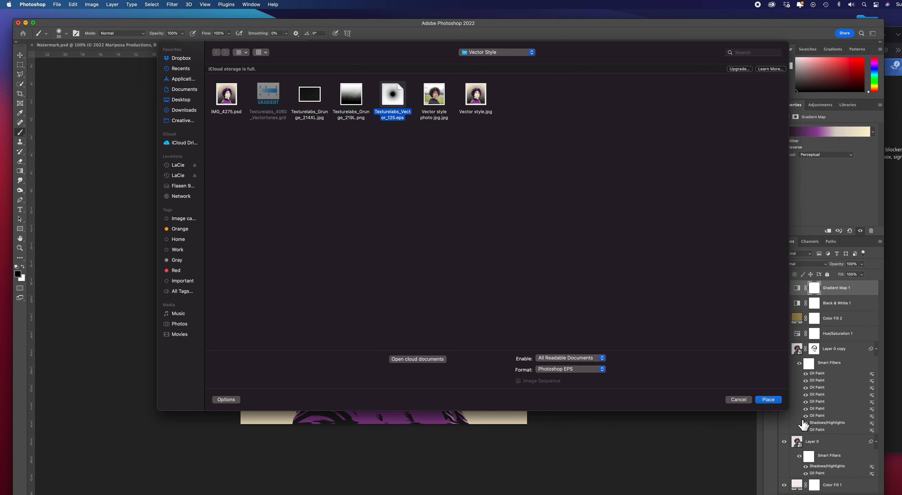
click(768, 399)
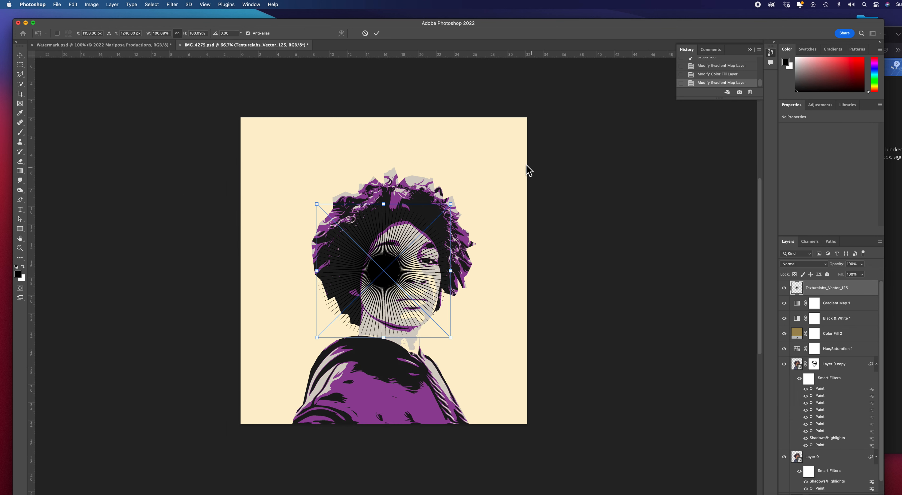
- Scale the placed sunburst to about 277.5% so it covers the canvas, centre it over the face, and commit the placement
drag(454, 207, 541, 120)
drag(322, 344, 235, 434)
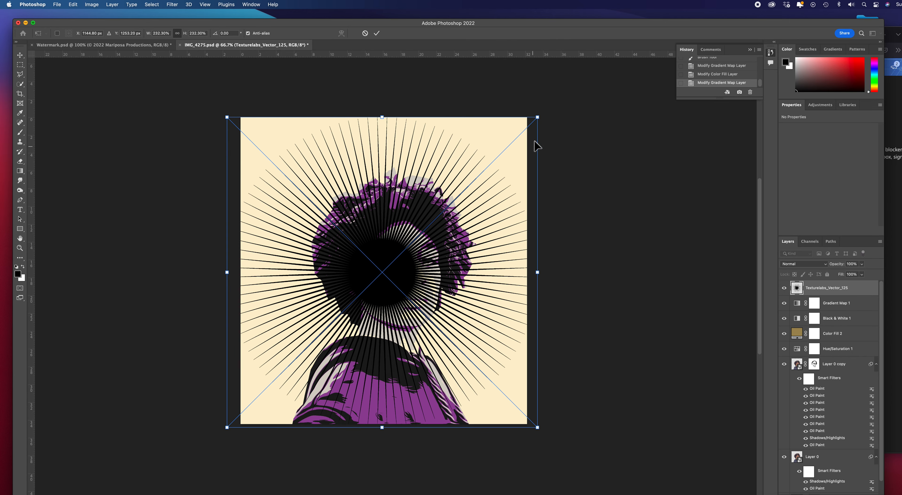
drag(538, 118, 562, 93)
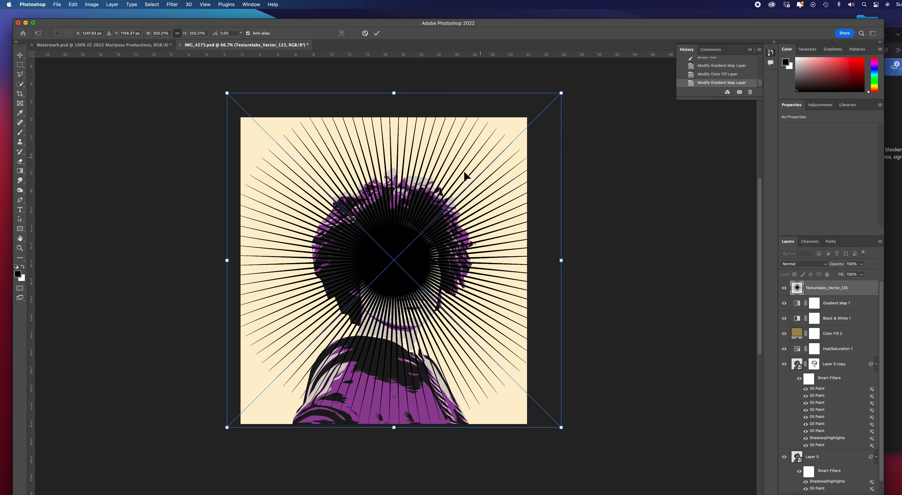
drag(400, 219, 397, 214)
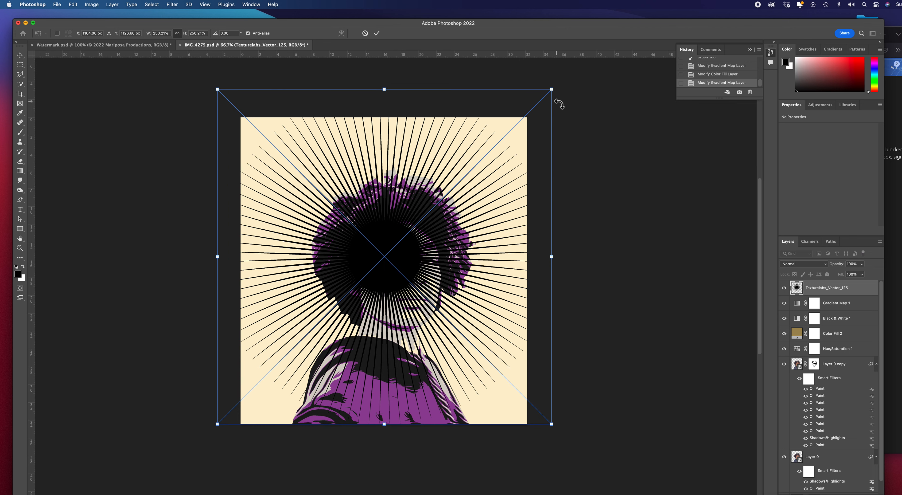
drag(557, 94, 583, 64)
drag(400, 272, 388, 299)
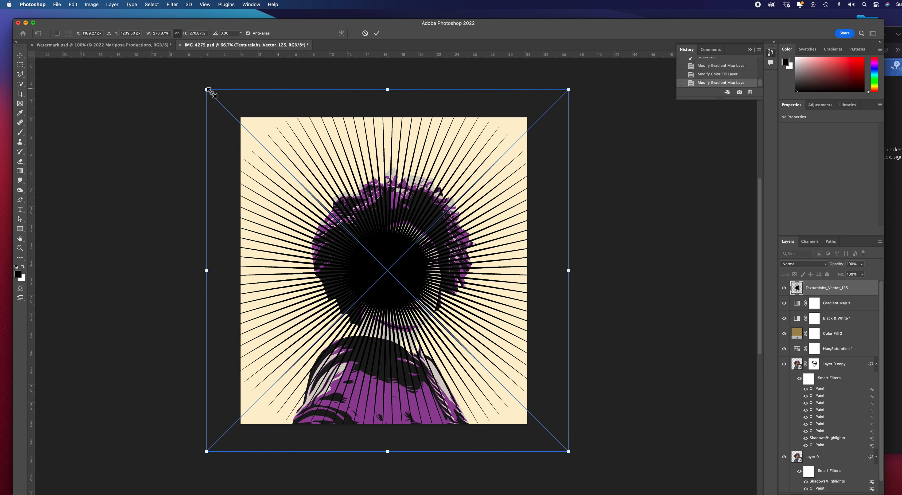
drag(207, 90, 198, 81)
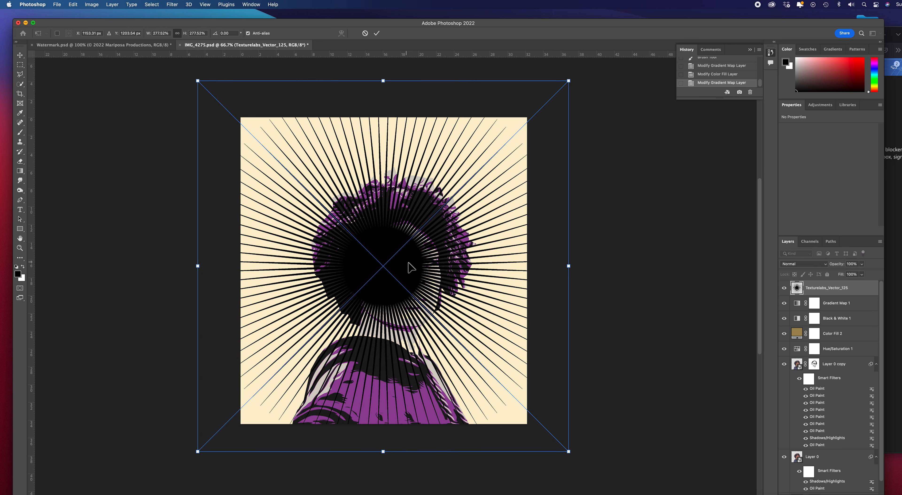
drag(411, 267, 414, 268)
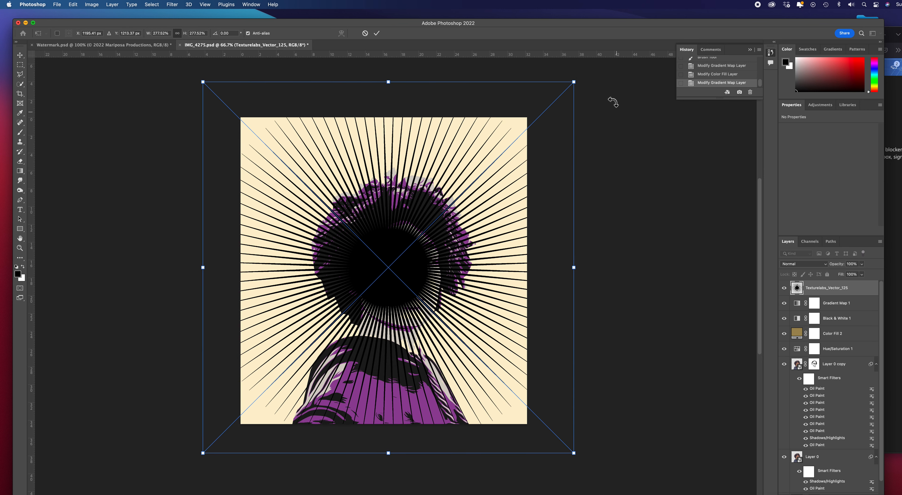
click(376, 33)
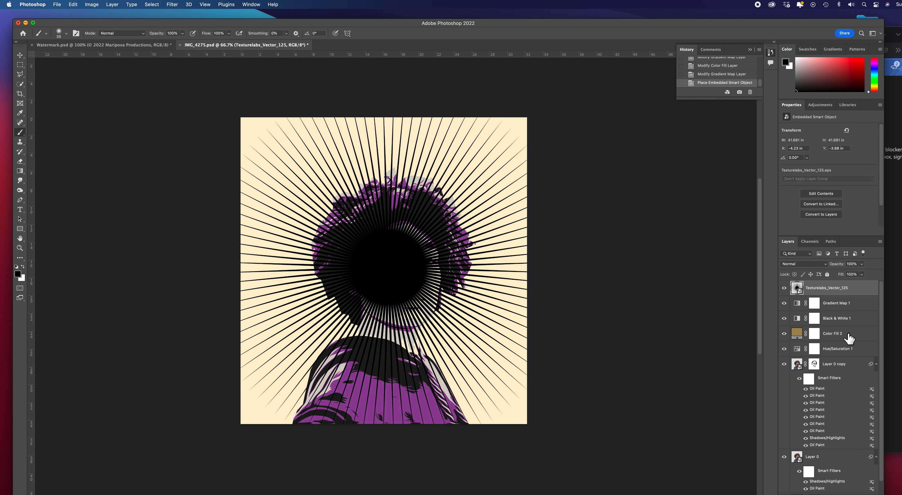
- Collapse the Layer 0 copy smart filters and move the Texturelabs_Vector_125 layer directly above Color Fill 1, behind the portrait
click(877, 365)
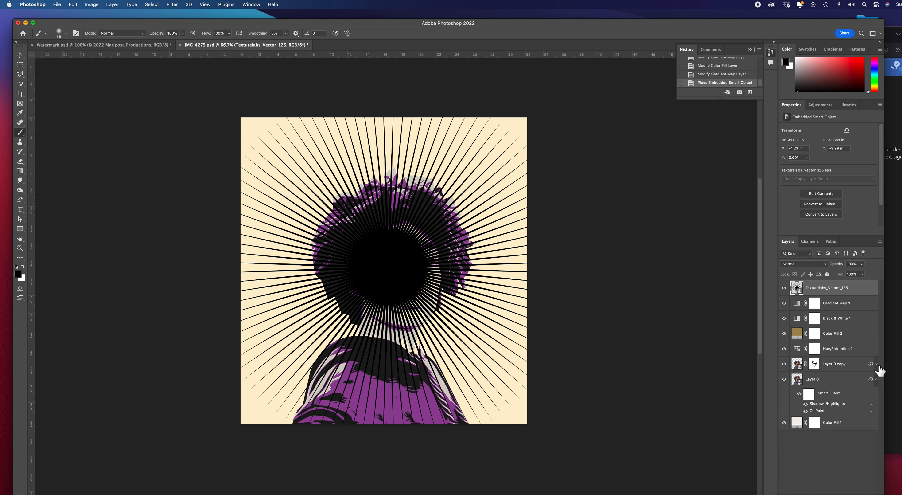
drag(857, 291, 852, 420)
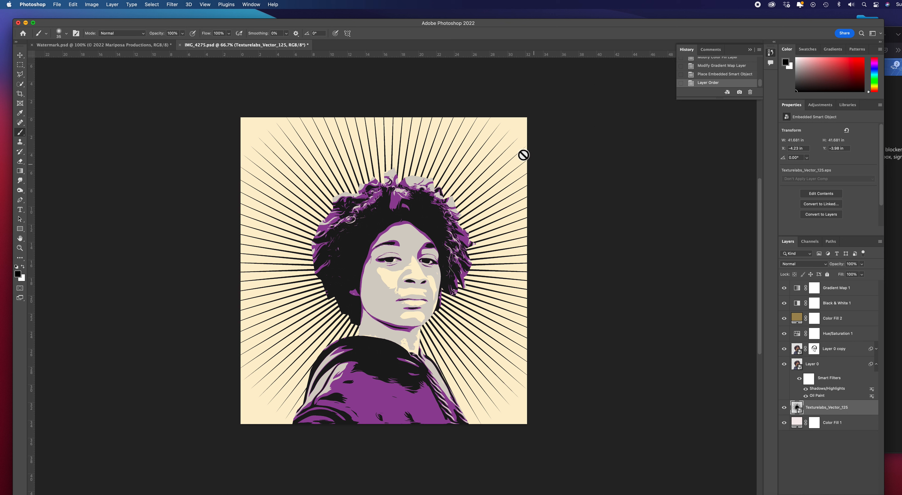
- Place Texturelabs_Grunge_219L.png as an embedded object above the sunburst and enlarge it to about 37.2 in wide, covering the canvas
click(58, 5)
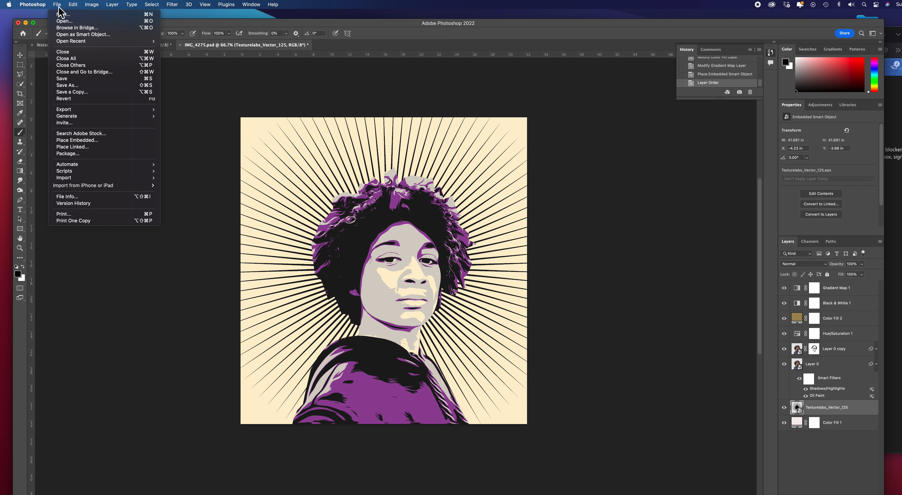
click(77, 141)
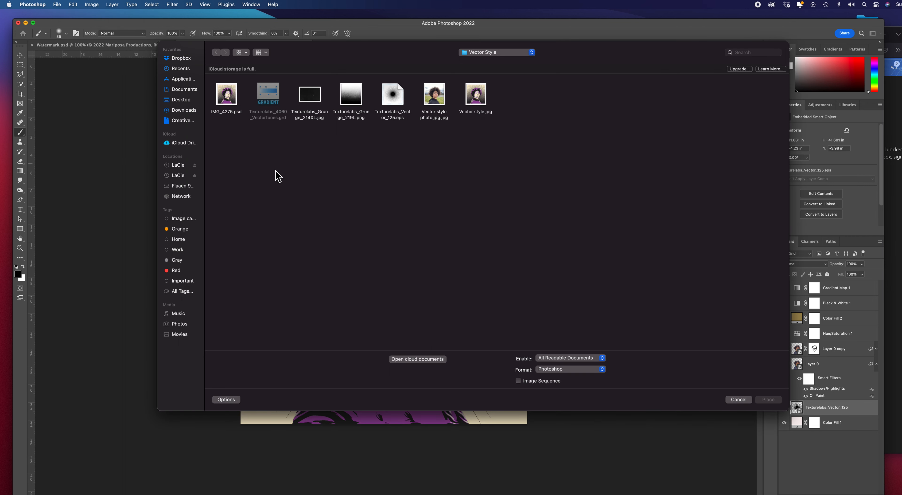
click(361, 95)
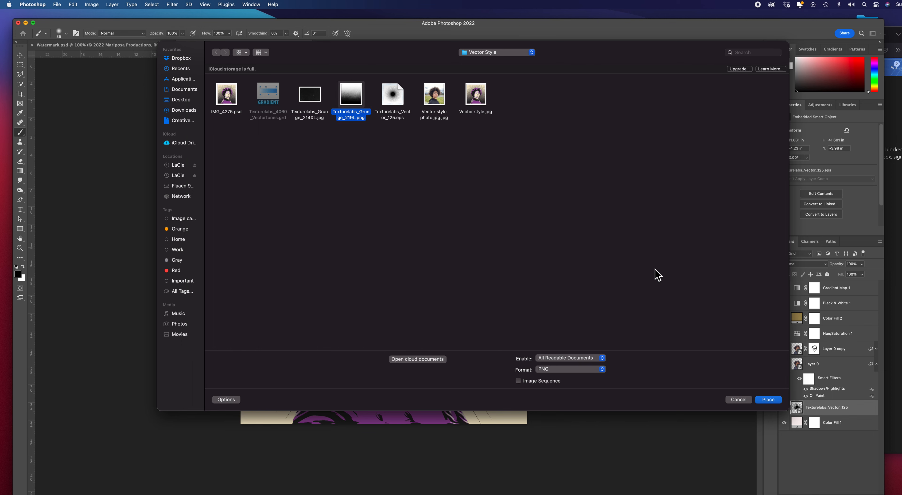
click(771, 400)
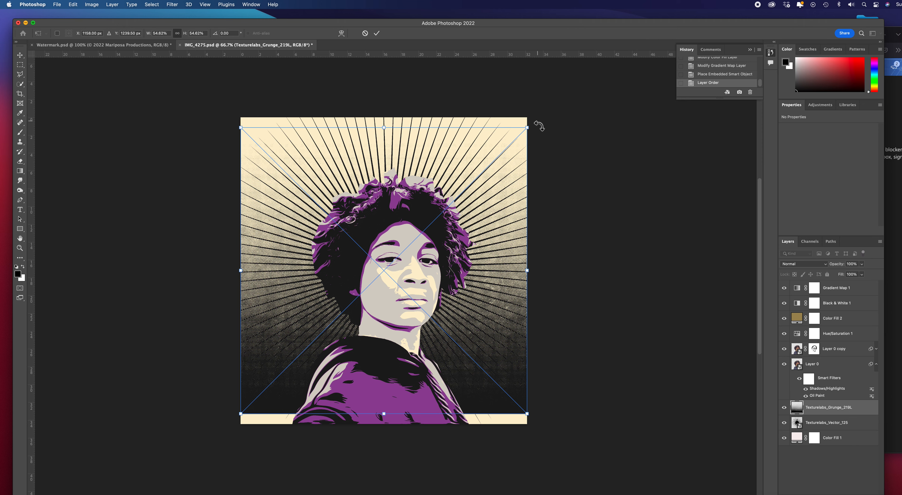
drag(529, 130, 551, 103)
drag(244, 415, 230, 442)
click(377, 33)
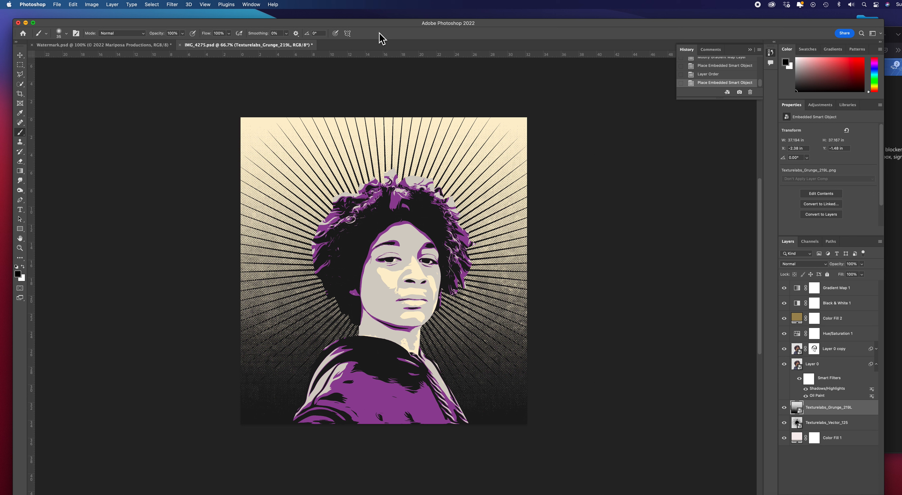
- Lower the Texturelabs_Grunge_219L layer's opacity to 61%, trying 54% along the way
click(862, 264)
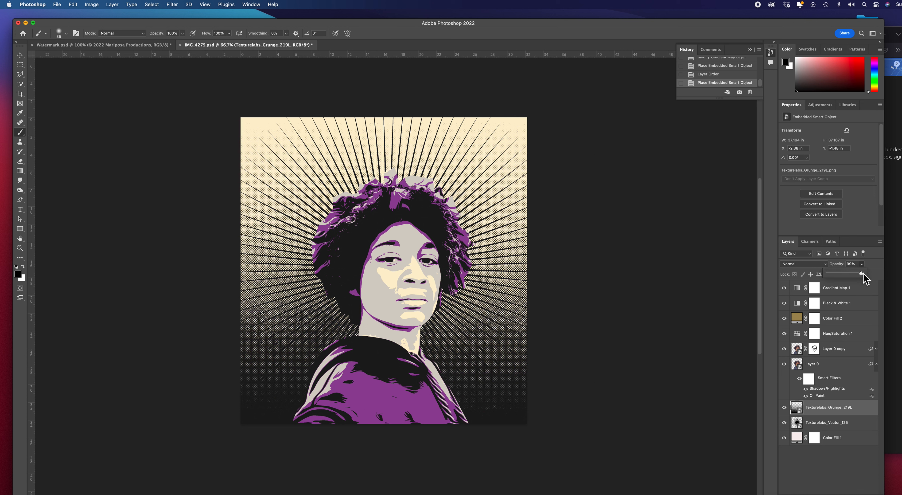
drag(860, 275, 859, 275)
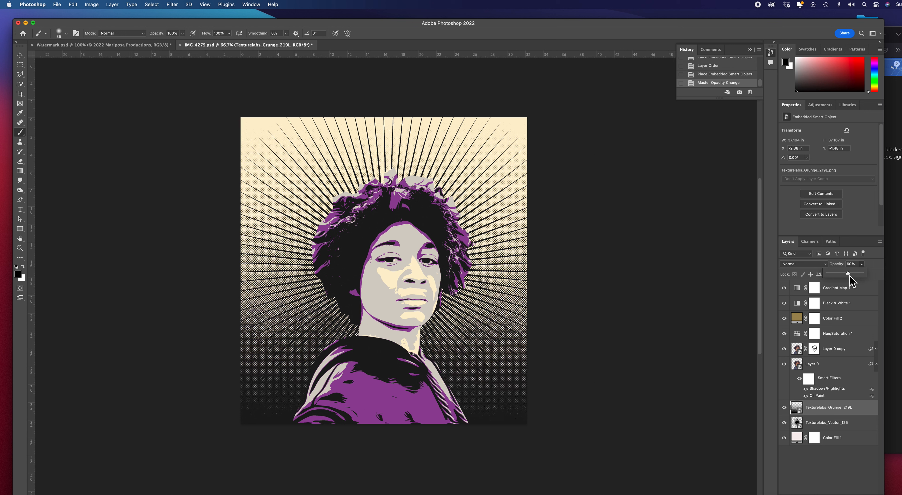
drag(849, 275, 848, 276)
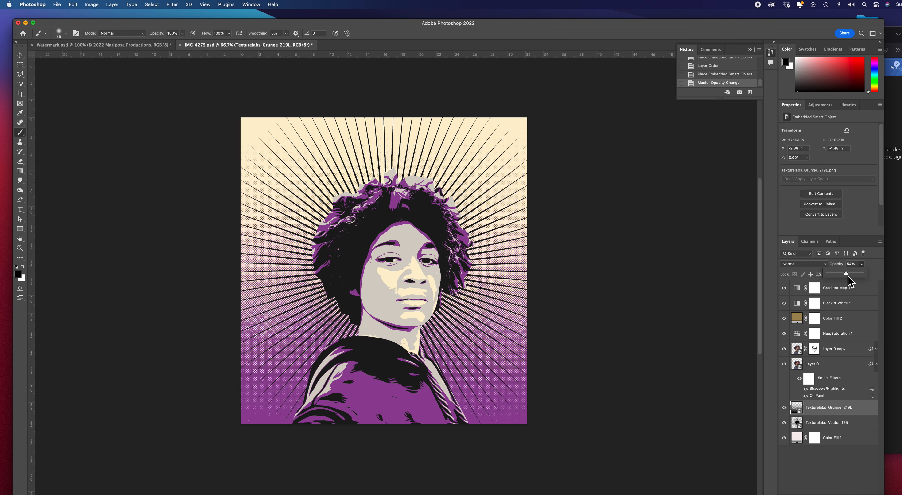
drag(851, 275, 851, 277)
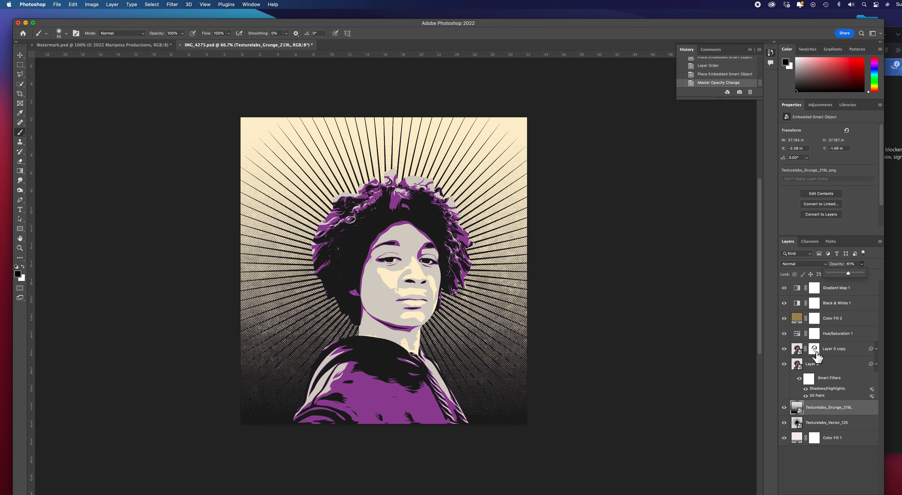
- Draw a rectangle shape of about 2331 by 2494 px over the whole canvas, above the Gradient Map 1 layer
click(861, 295)
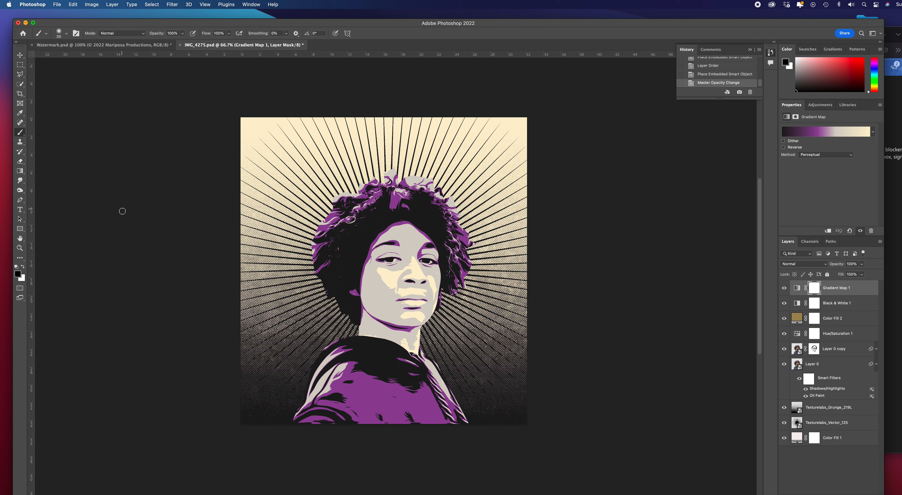
click(23, 227)
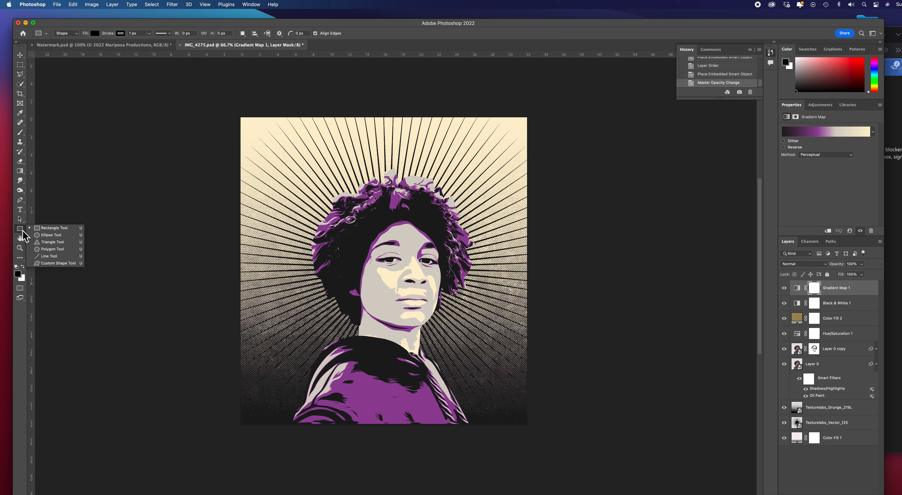
click(54, 228)
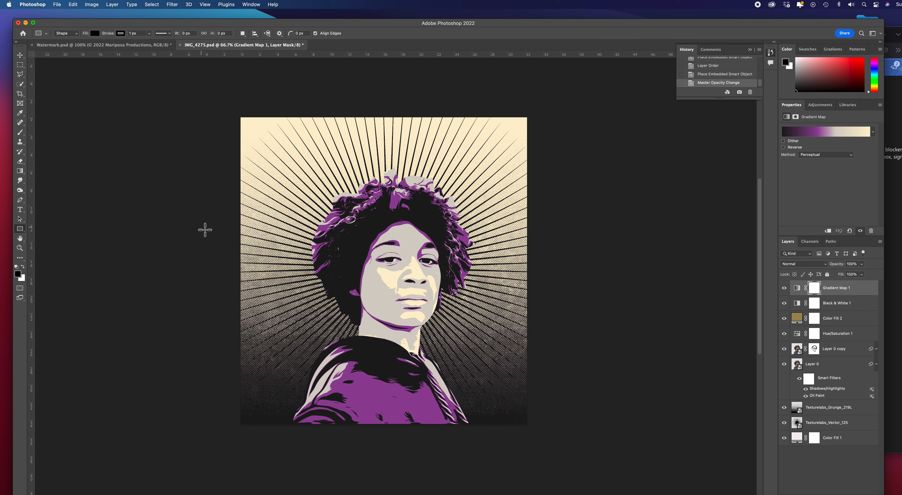
drag(244, 121, 532, 429)
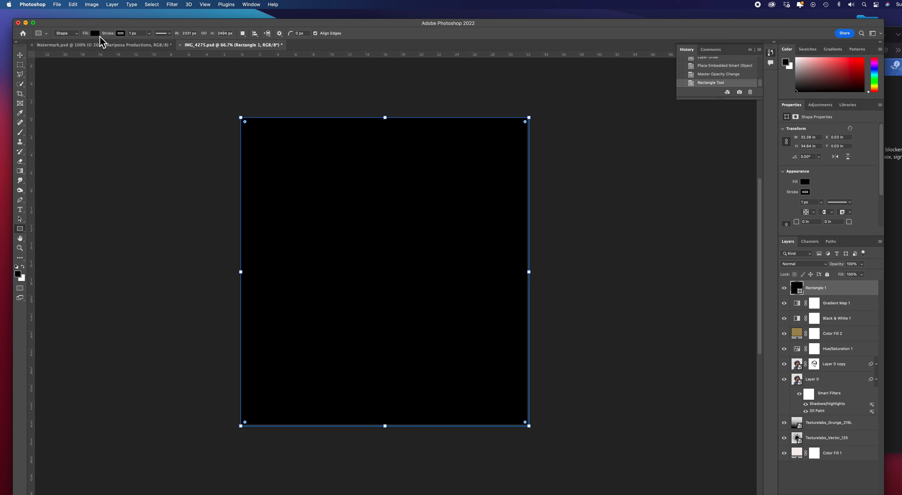
- Give the rectangle an off-white stroke from the recently used colours and widen it to about 99.69 px
click(121, 35)
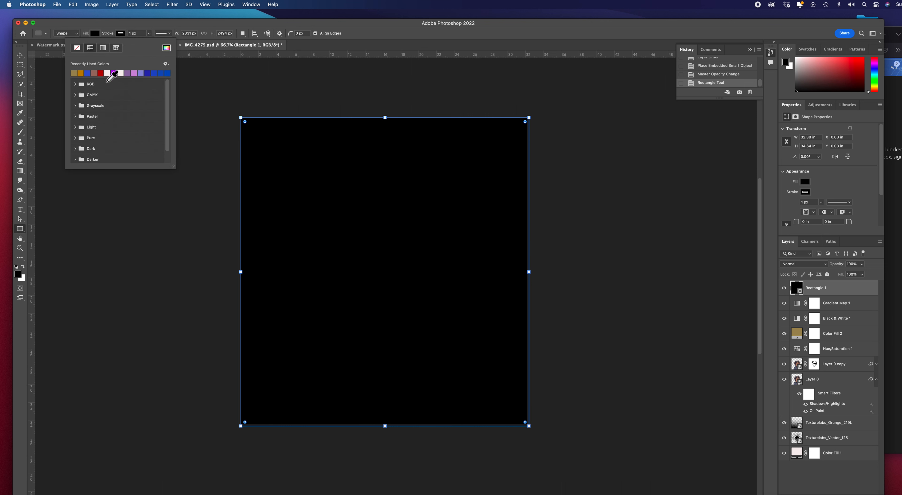
click(108, 74)
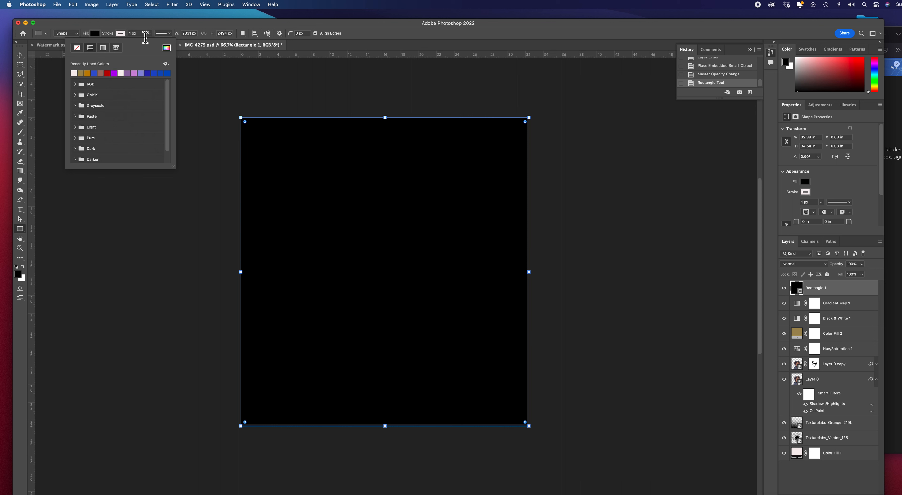
click(150, 34)
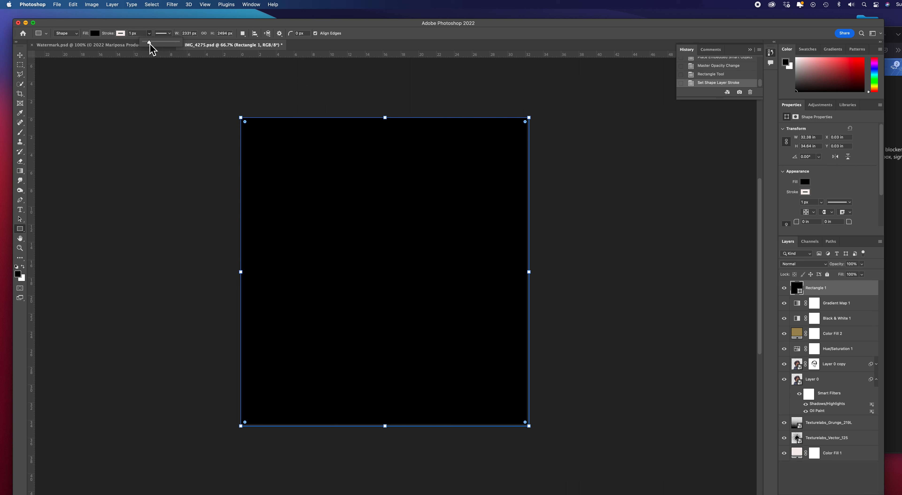
drag(151, 49, 174, 46)
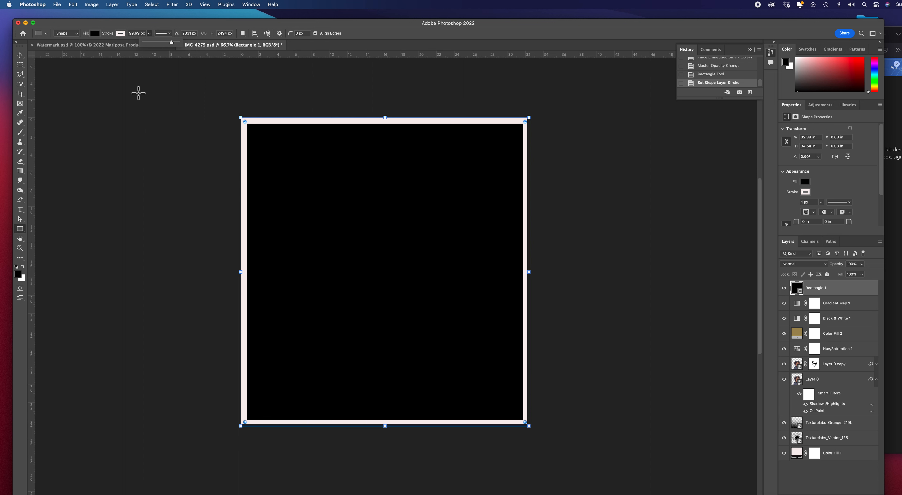
- Set the rectangle's fill to no colour, leaving only its off-white stroke as a frame around the portrait
click(97, 35)
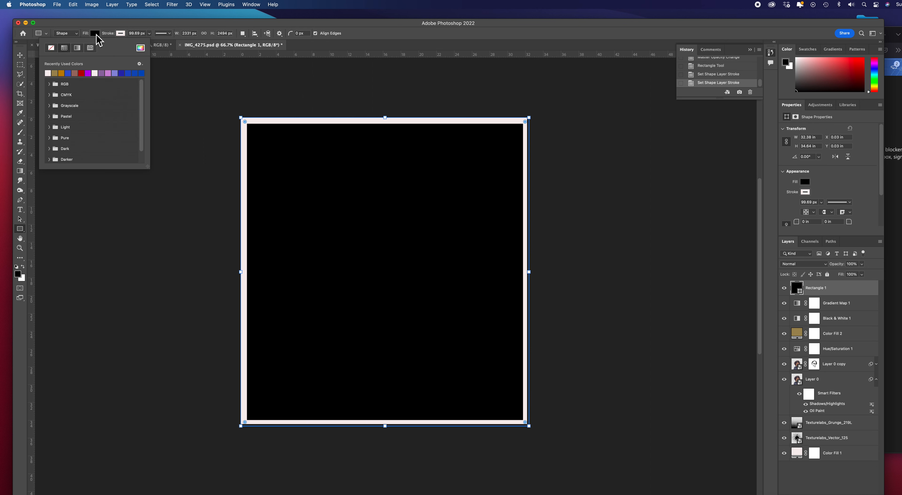
click(51, 48)
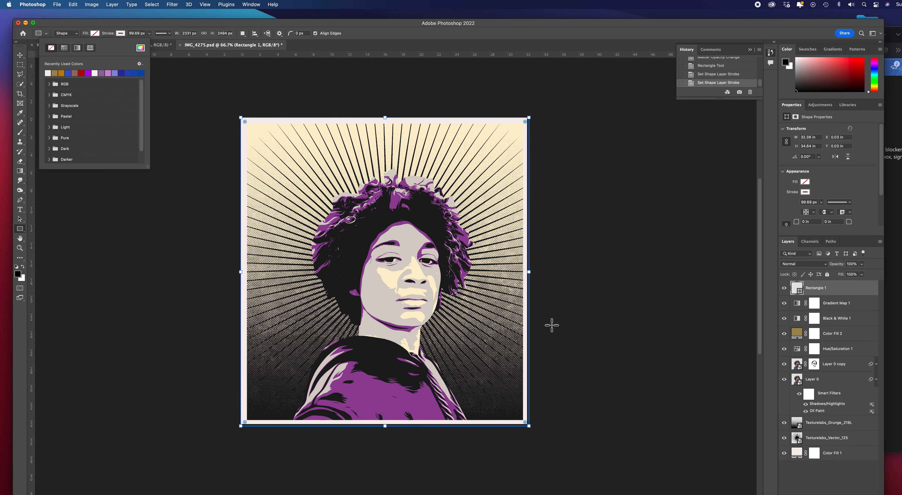
click(691, 354)
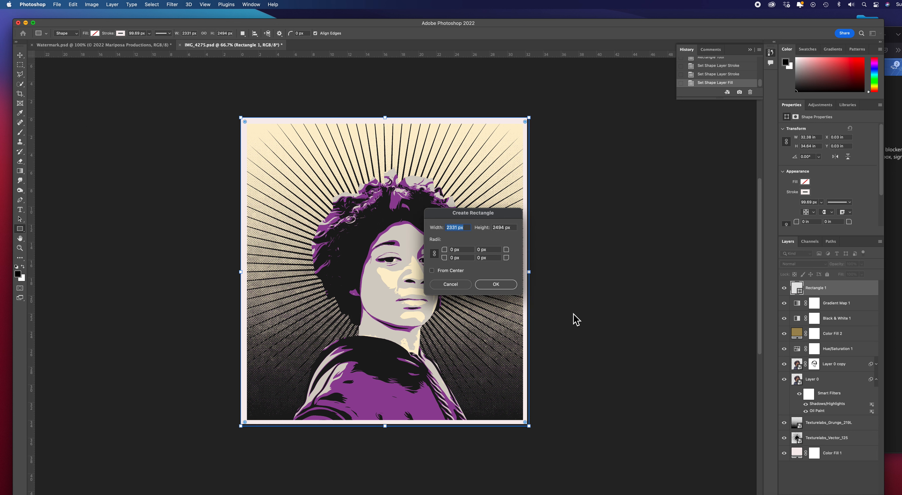
- Leave rectangle drawing without creating another shape, switch to the Move tool and deselect the Rectangle 1 layer
click(451, 284)
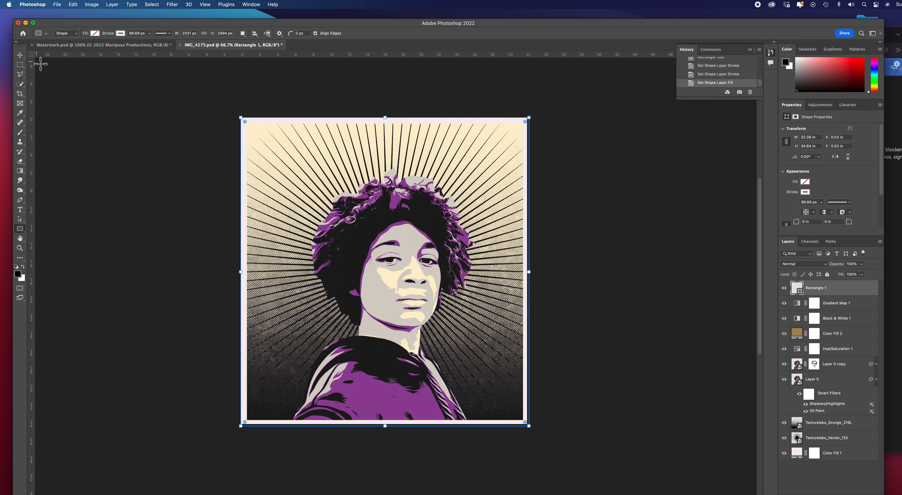
click(20, 55)
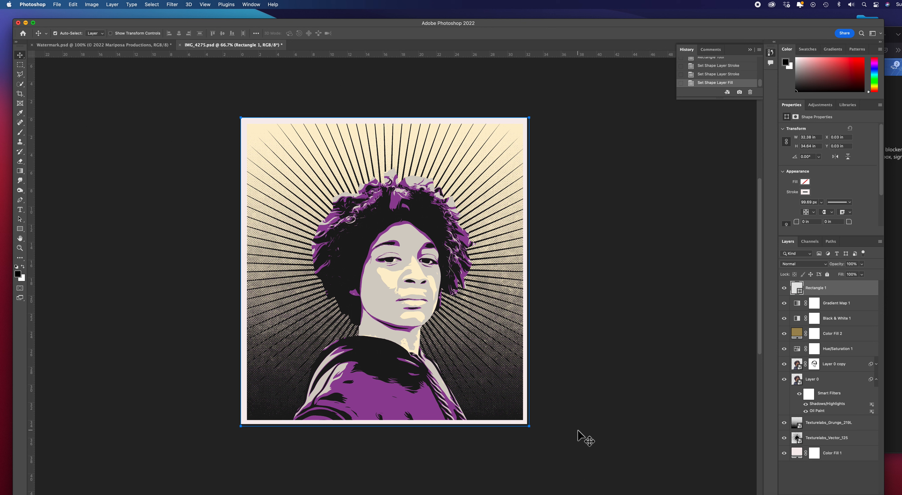
click(803, 479)
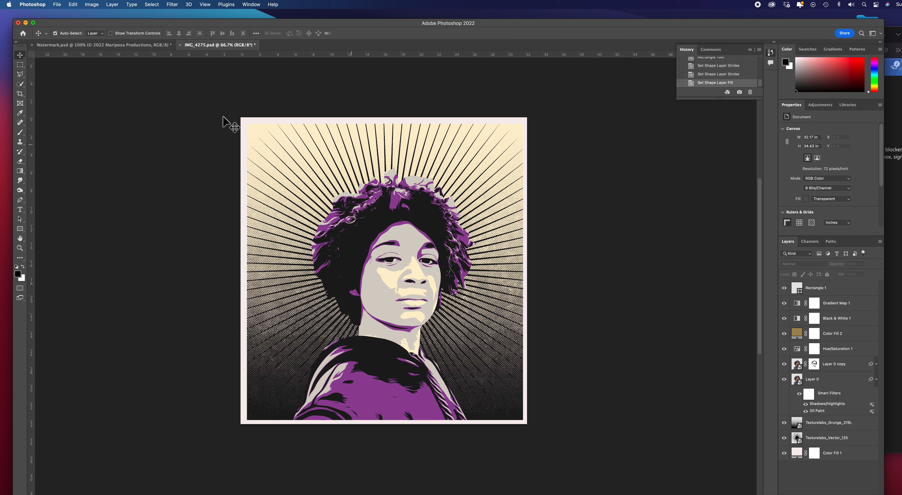
- Bring up the Save As choice between computer and Creative Cloud, and close it without saving
click(57, 4)
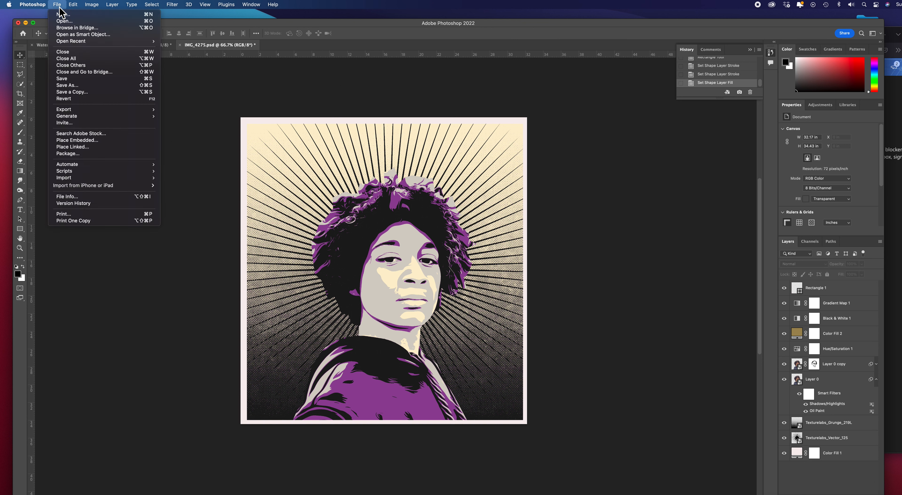
click(75, 86)
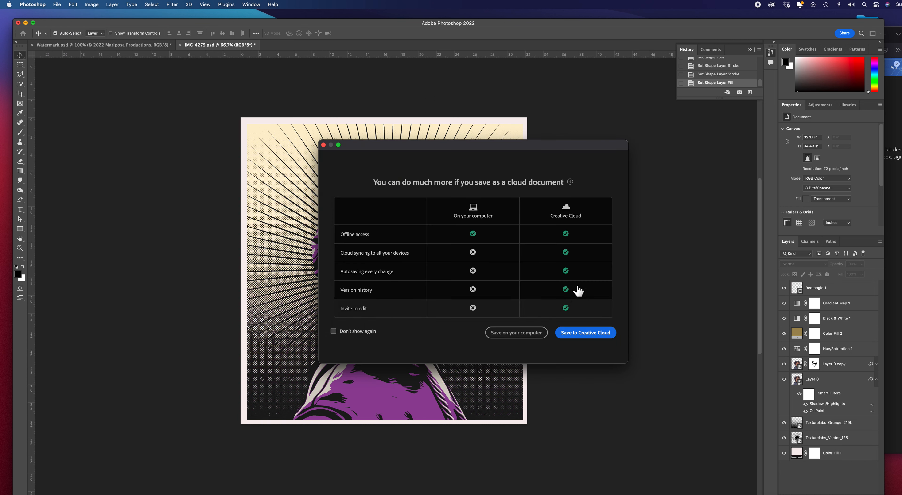
click(324, 145)
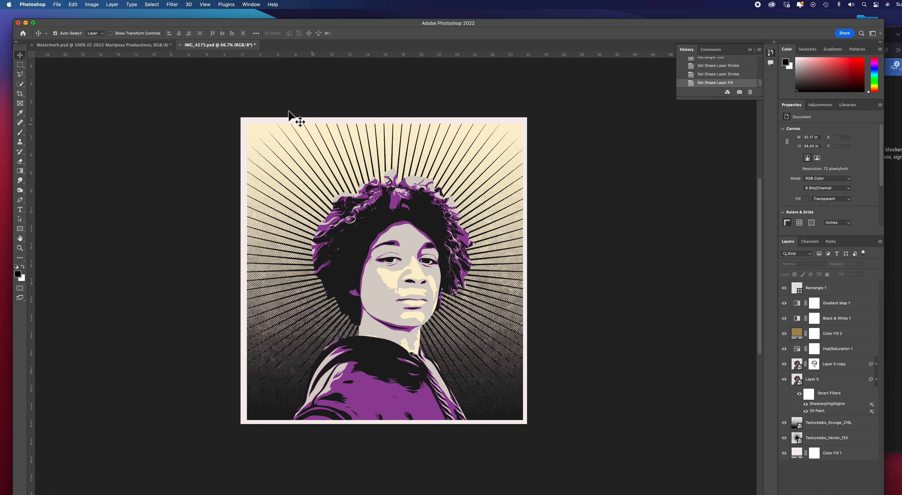
- Review the Export As settings for exporting the artwork as a JPG, and leave without exporting
click(57, 5)
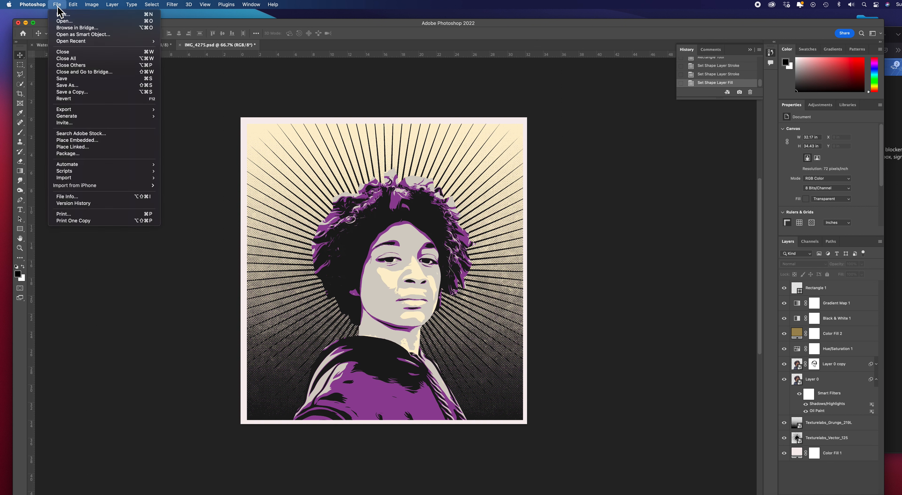
mouse_move(67, 110)
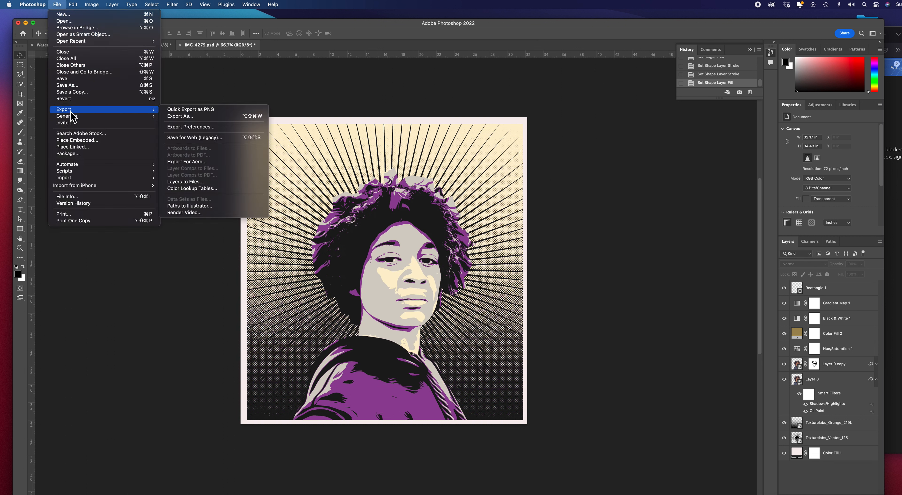
click(189, 118)
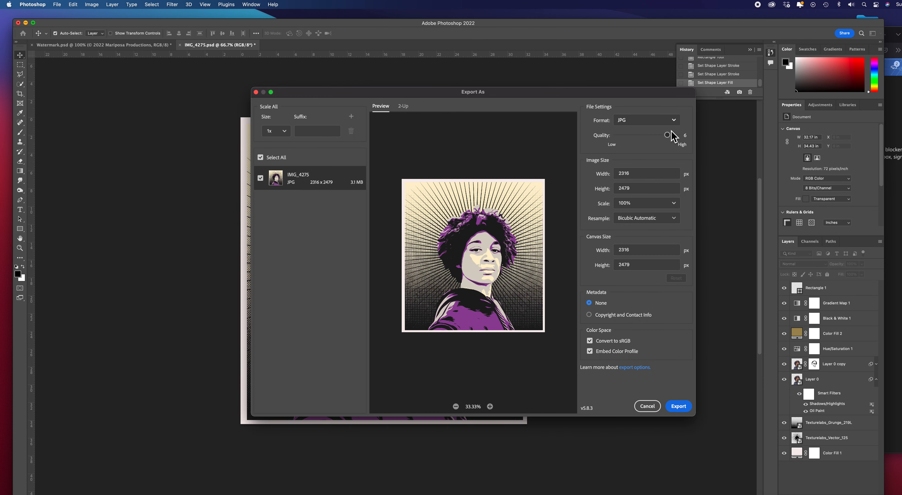
click(651, 409)
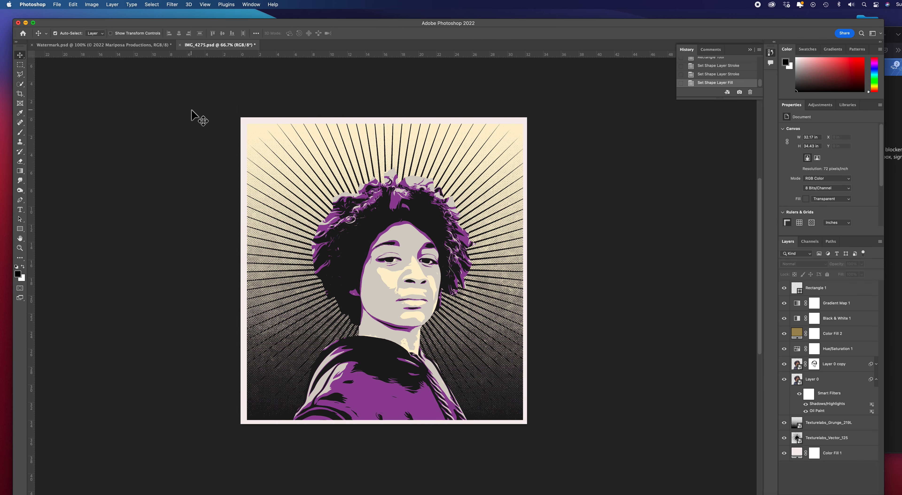